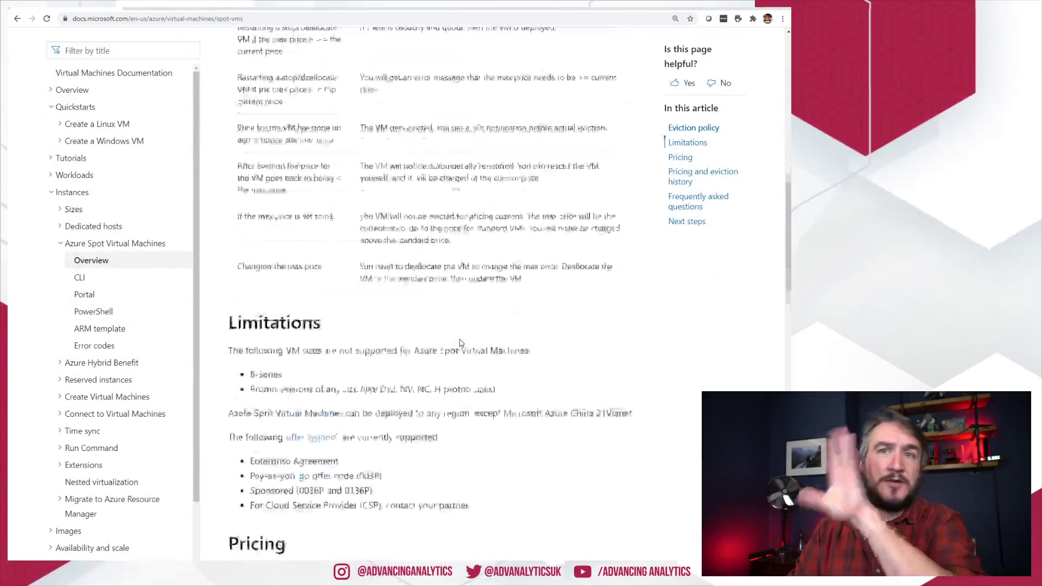
- Switch from the Azure Spot Virtual Machines documentation to the Clusters page of the Azure Databricks workspace
scroll(460, 343, "up", 12)
scroll(460, 343, "up", 6)
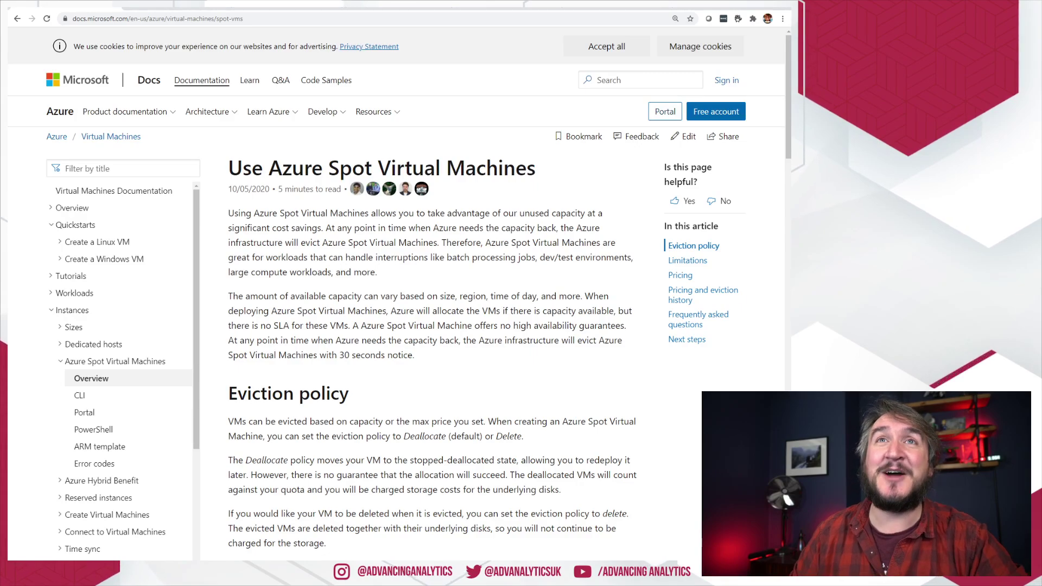
left_click(160, 7)
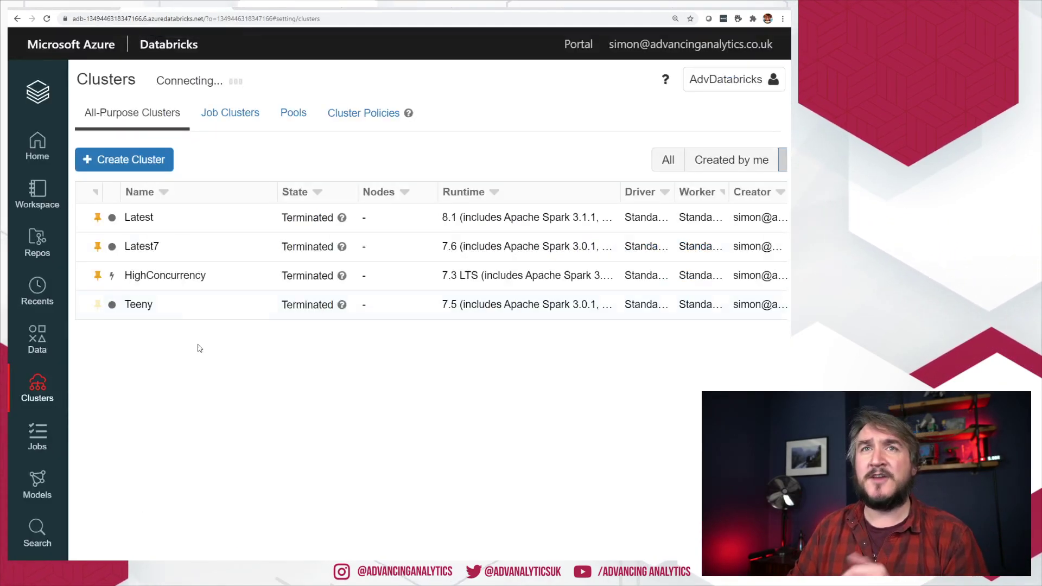
- Start creating a new all-purpose cluster and enable spot instances for its Standard_DS3_v2 workers
left_click(140, 159)
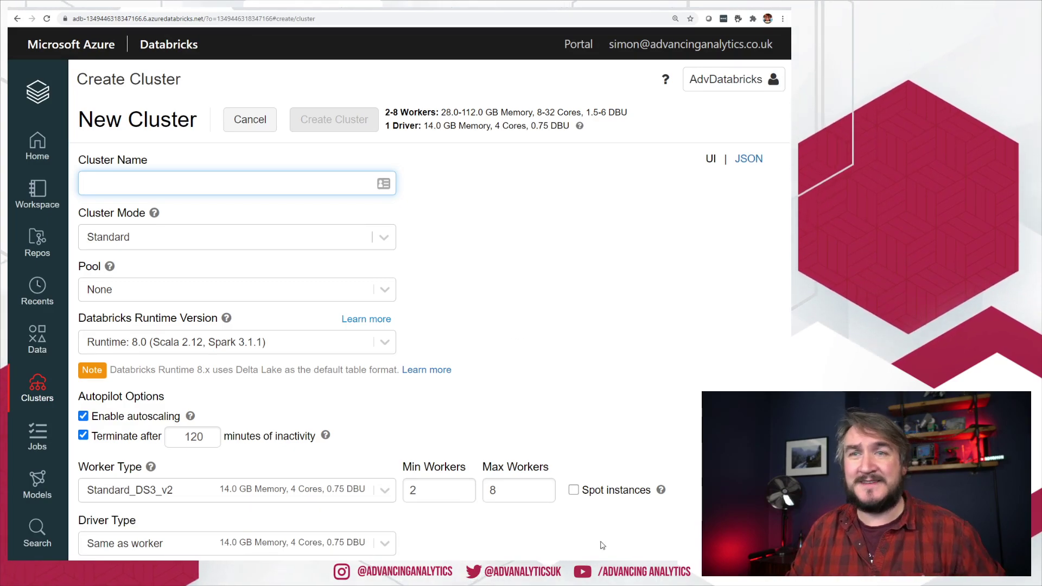
key("ctrl+plus")
scroll(601, 545, "down", 3)
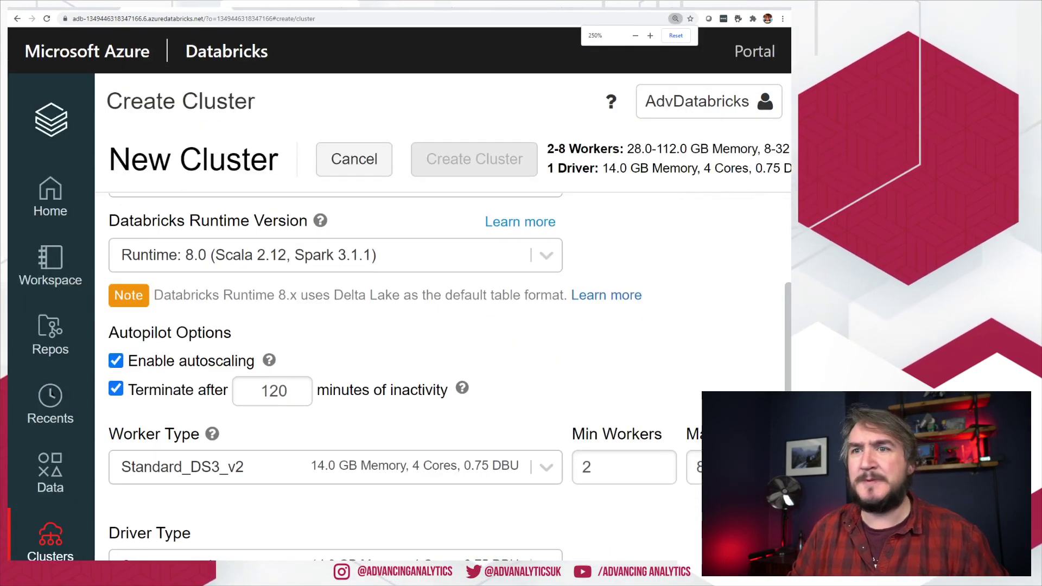
scroll(440, 375, "right", 3)
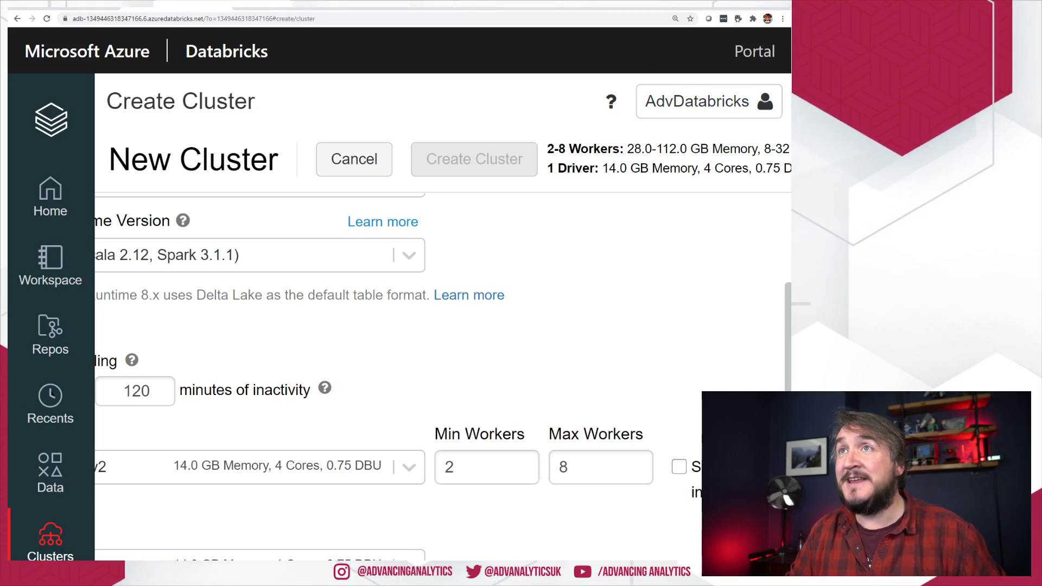
mouse_move(699, 7)
left_mouse_down()
mouse_move(700, 163)
mouse_move(697, 6)
left_mouse_up()
scroll(611, 365, "down", 3)
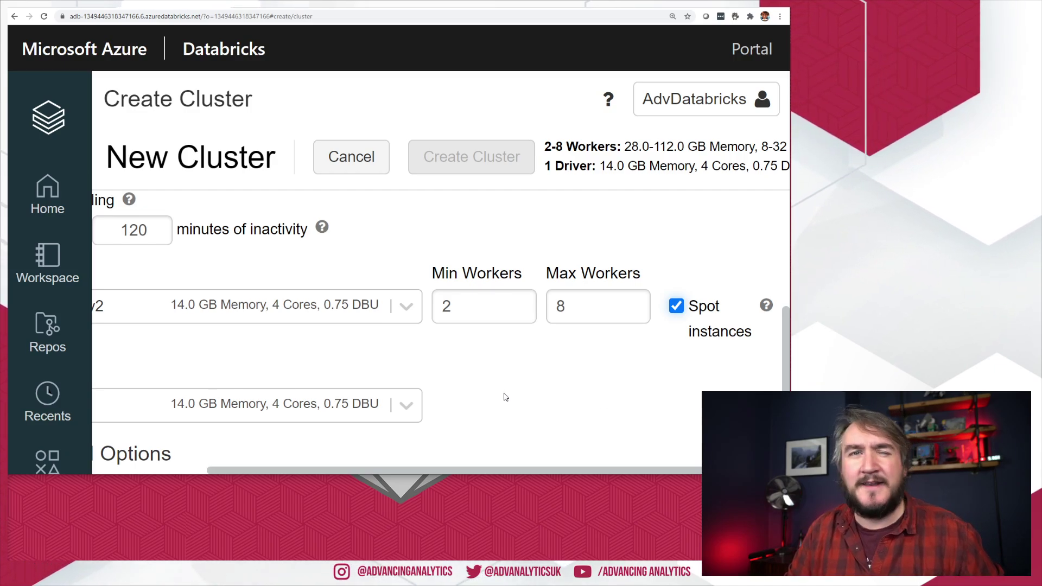
key("ctrl+minus")
key("ctrl+minus")
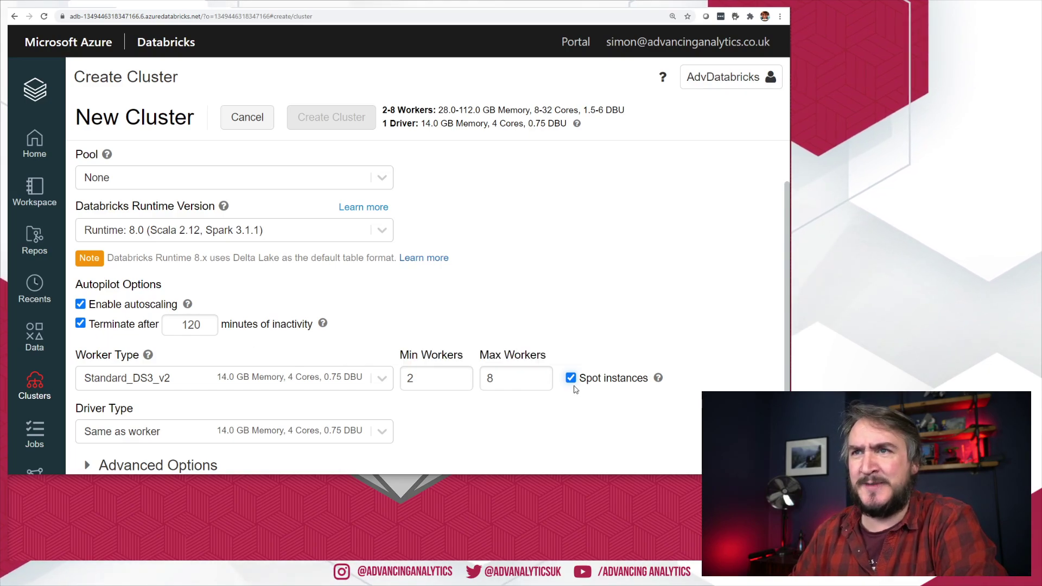
- Name the cluster Spotty, with autoscaling disabled and termination after 20 minutes of inactivity
left_click(92, 305)
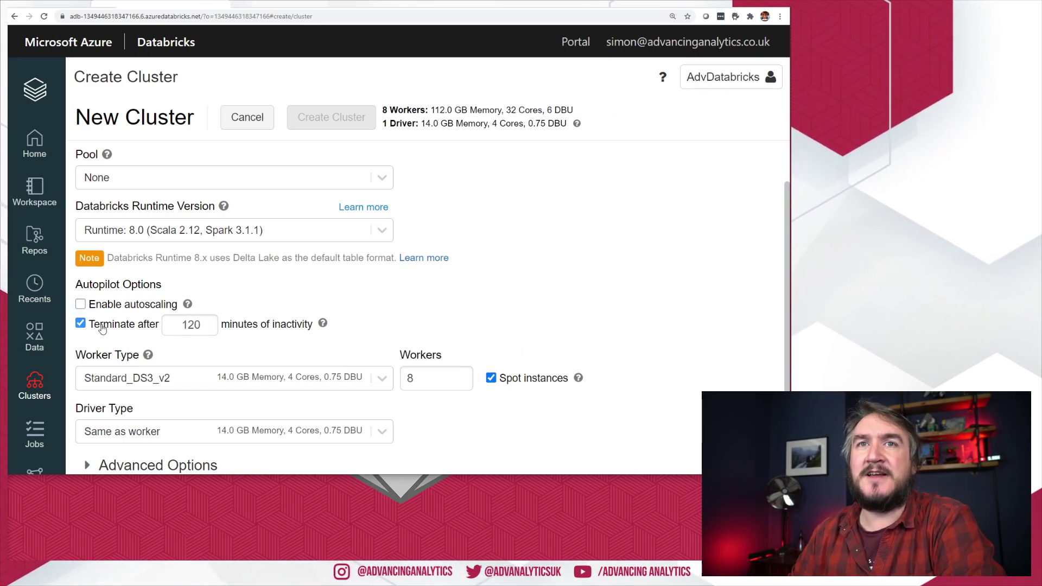
left_click(493, 289)
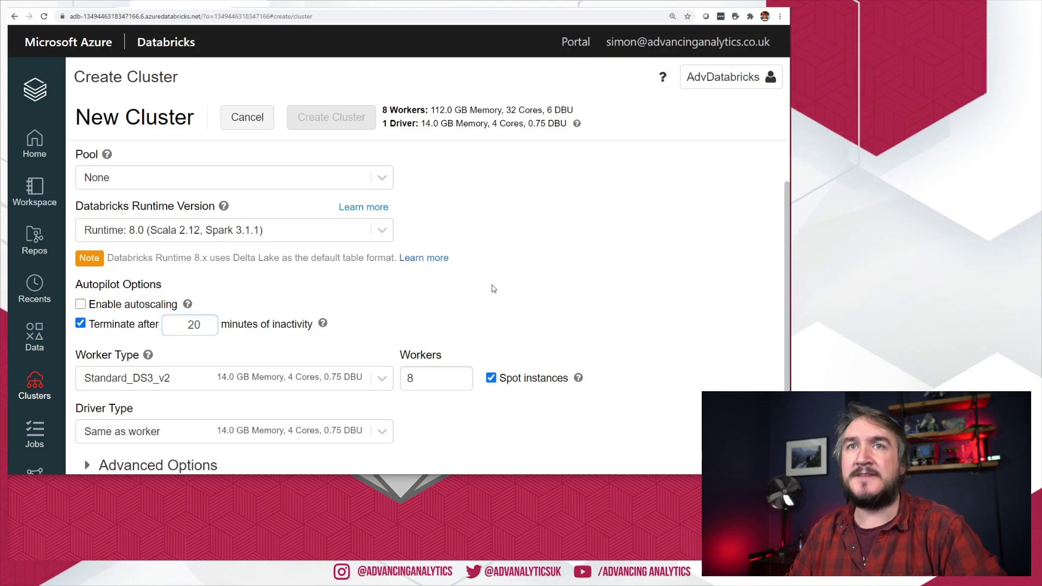
scroll(250, 200, "up", 2)
left_click(116, 179)
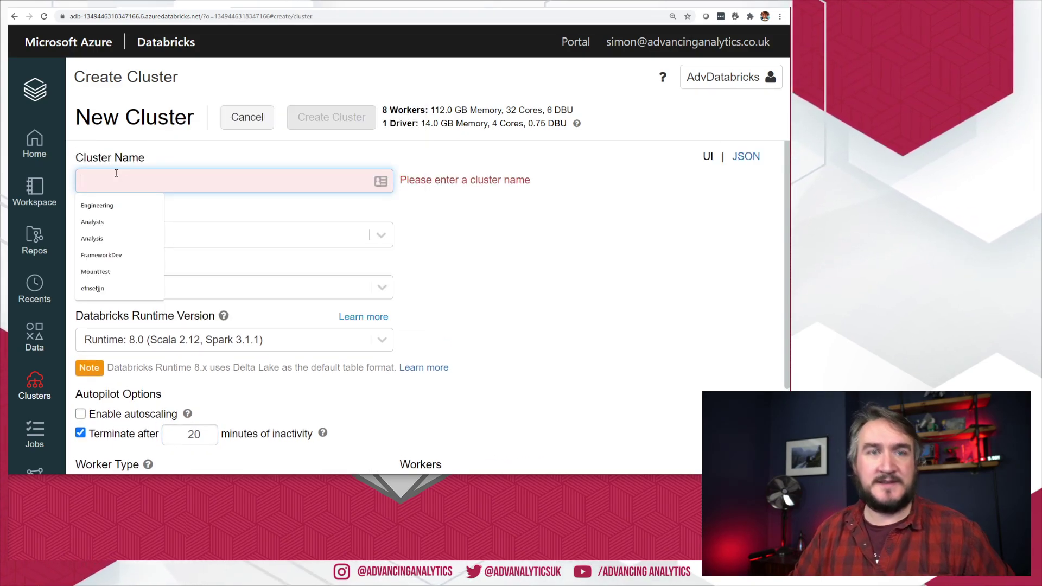
type("Spotty")
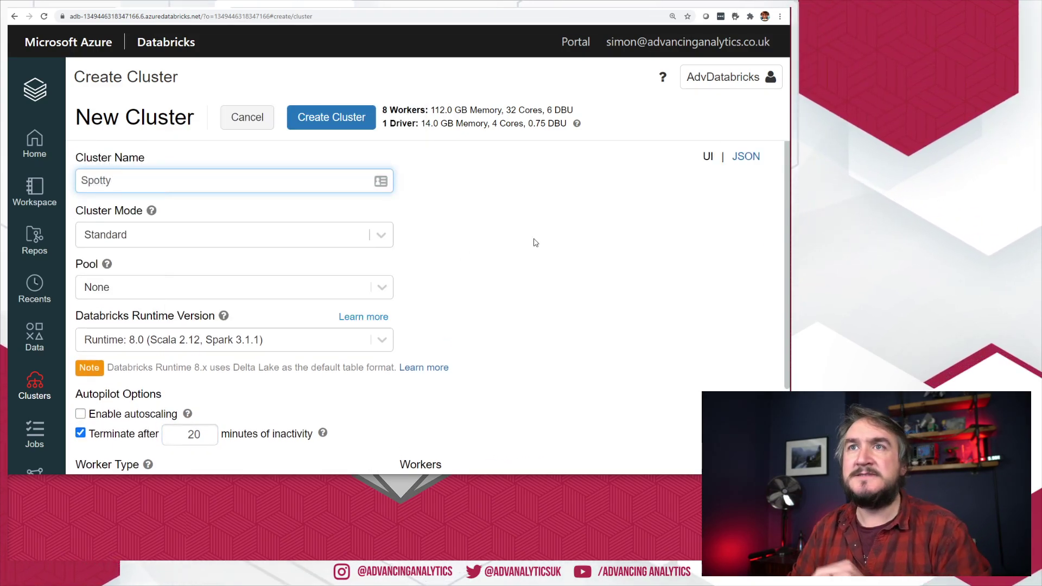
left_click(536, 243)
- Set the number of workers to 2 with spot instances left enabled
scroll(551, 237, "down", 2)
left_click(491, 379)
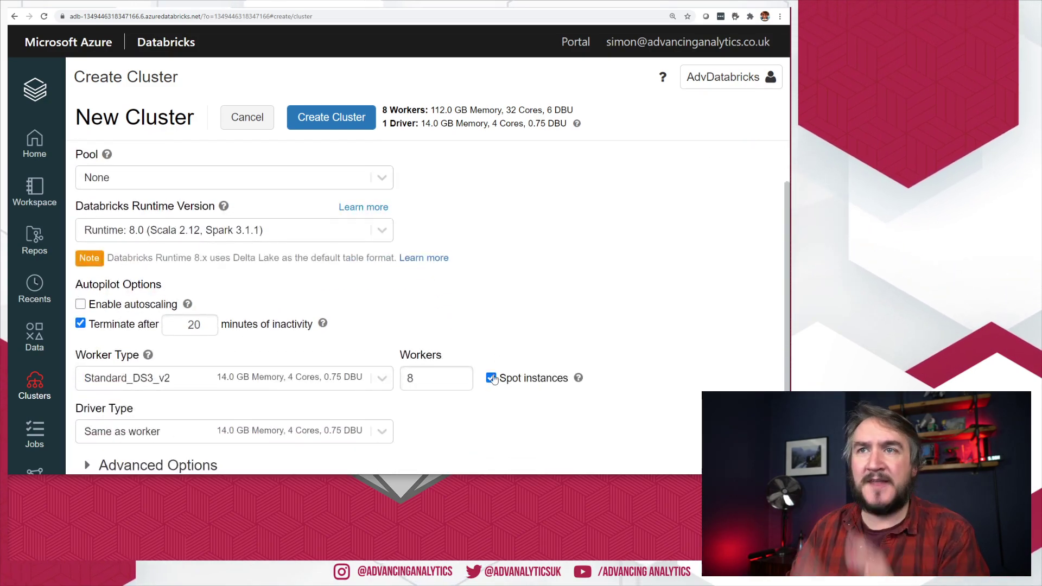
left_click(435, 379)
double_click(410, 379)
type("2")
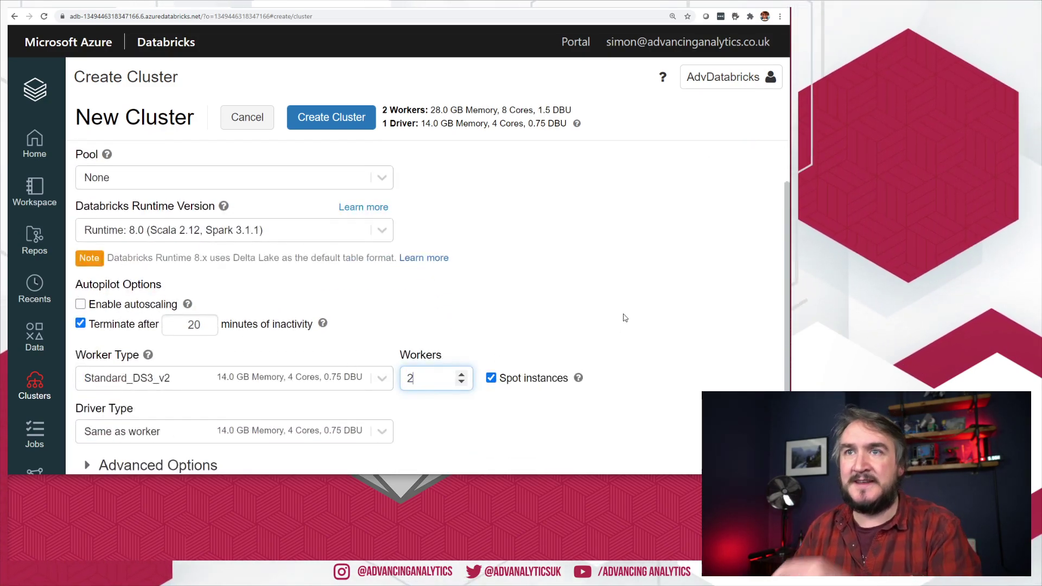
left_click(624, 318)
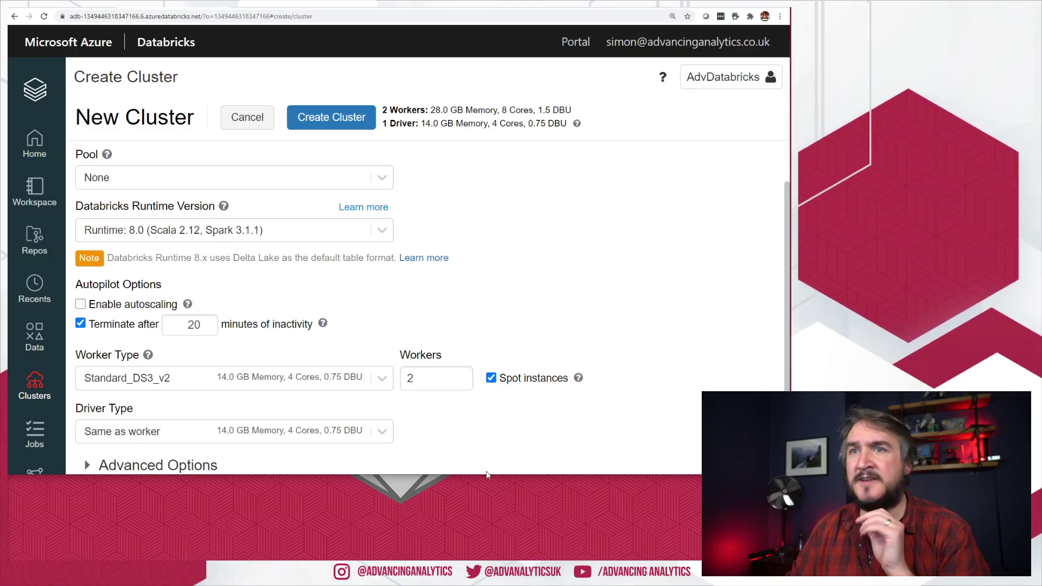
- Look through the new cluster's advanced options, including the Spark config and environment variables
scroll(487, 472, "up", 2)
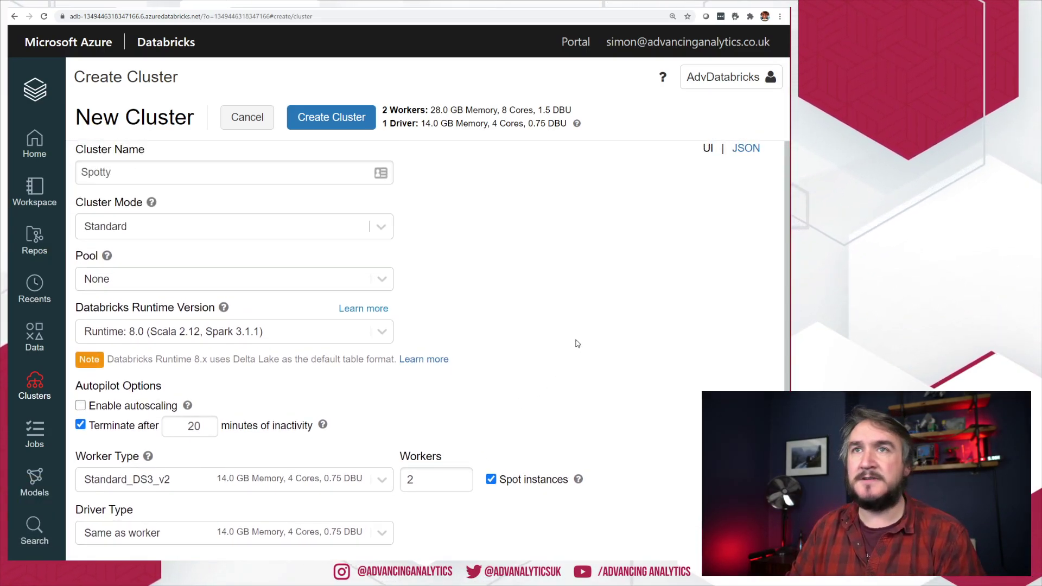
scroll(431, 402, "down", 10)
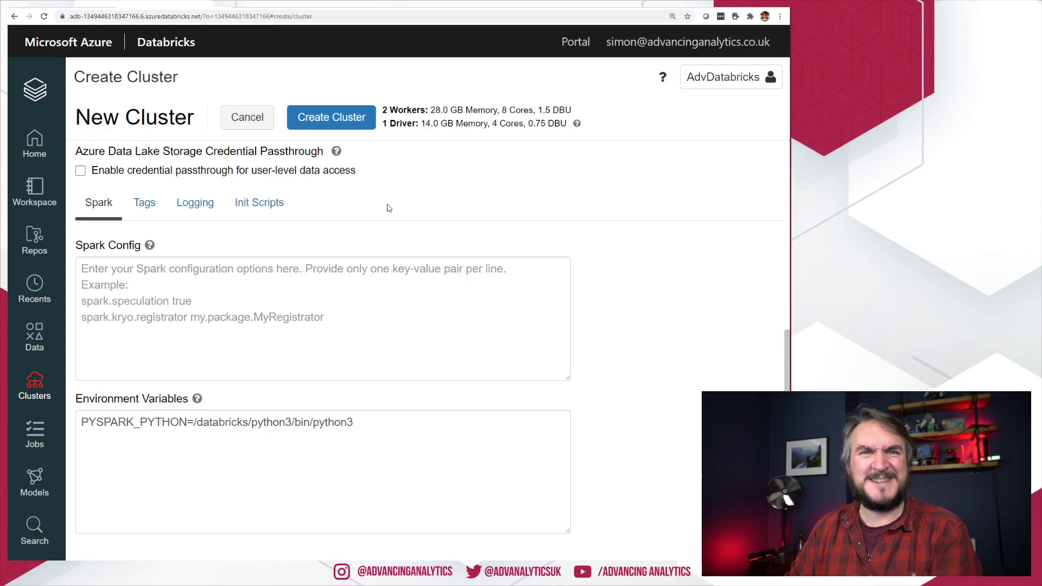
scroll(389, 208, "up", 6)
scroll(489, 306, "up", 3)
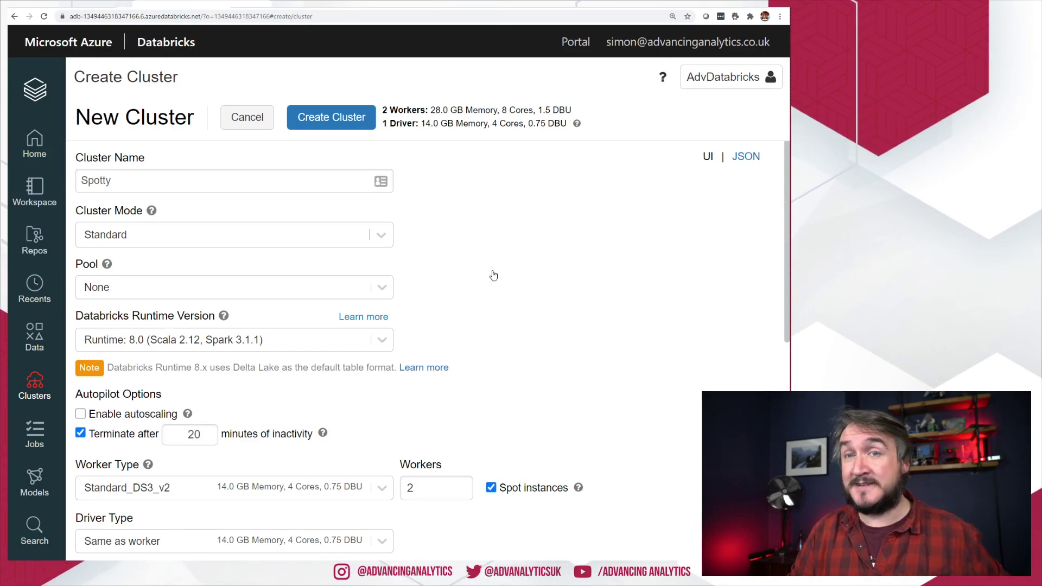
- Examine the availability and spot_bid_max_price attributes under azure_attributes in the cluster's JSON definition
left_click(746, 159)
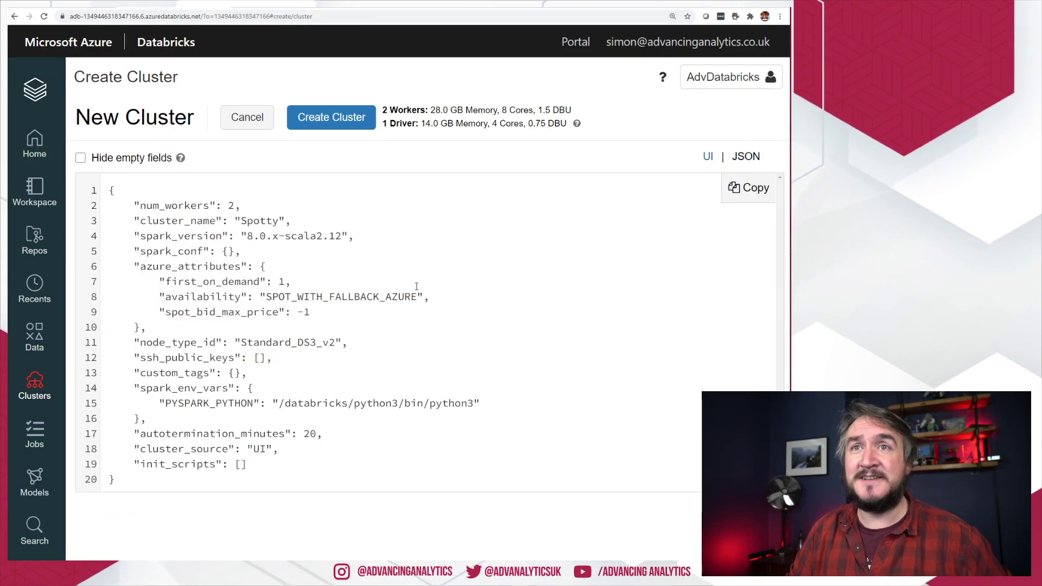
left_click_drag(148, 267, 266, 281)
double_click(190, 266)
left_click(229, 298)
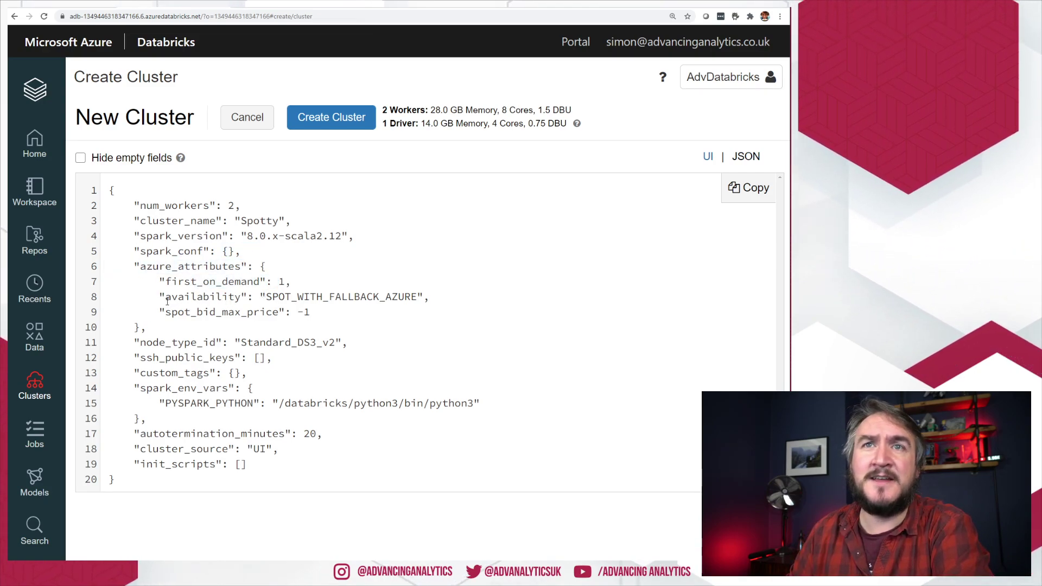
left_click_drag(159, 297, 429, 297)
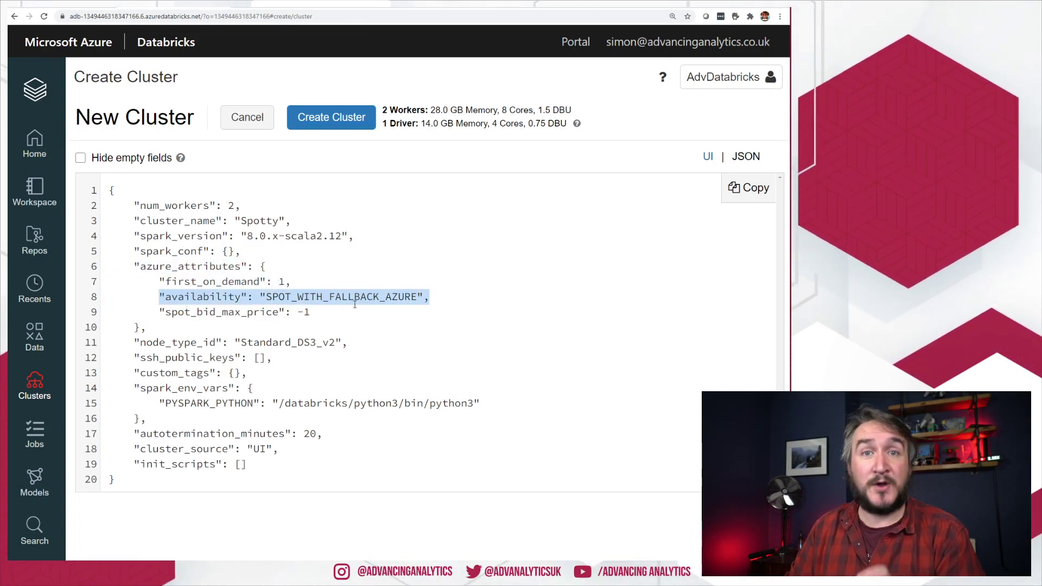
double_click(372, 298)
left_click(324, 314)
key("shift+Home")
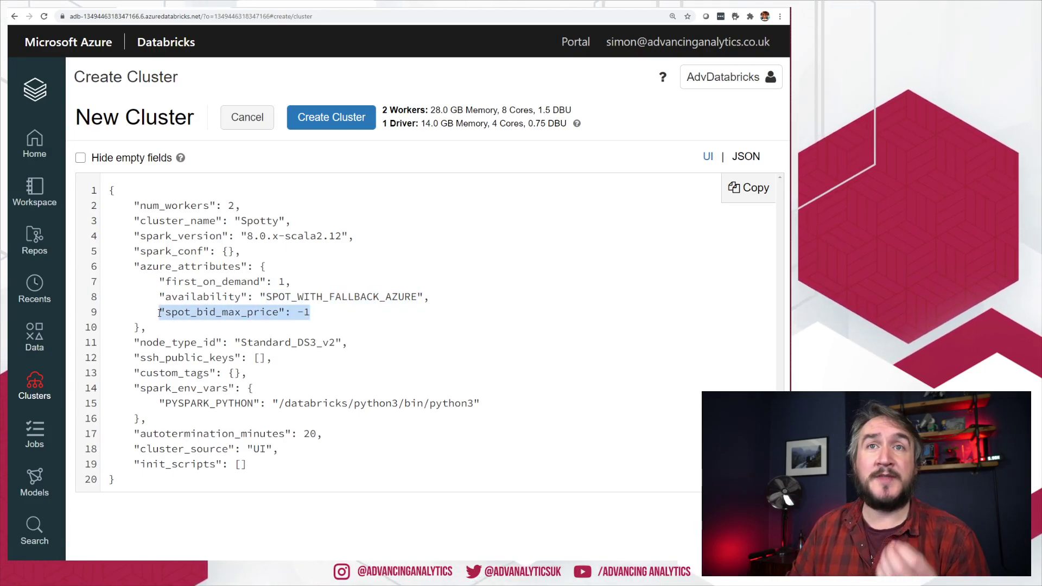
left_click(279, 312)
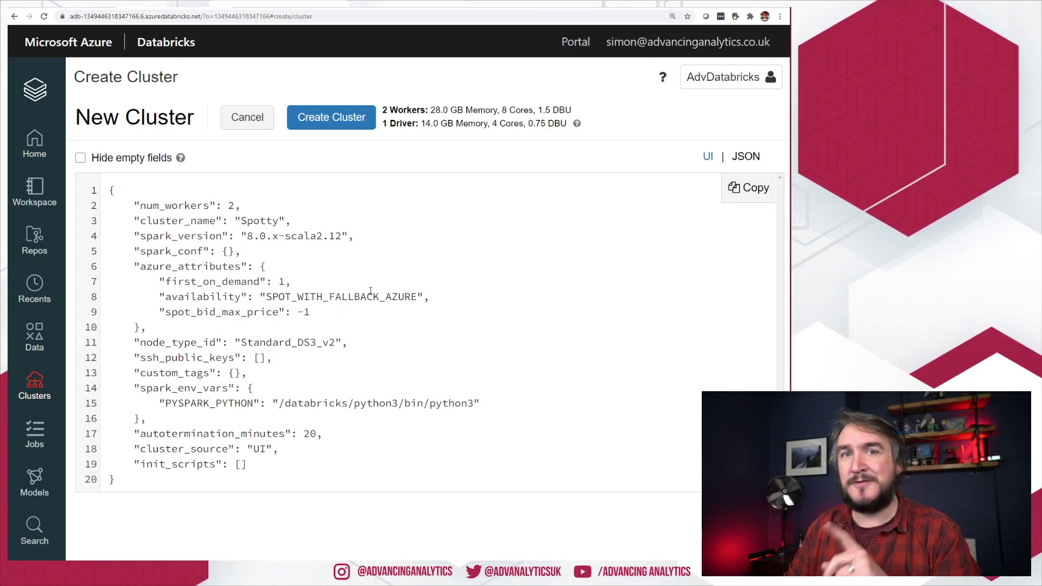
- Turn off spot instances, inspect the availability attribute in the JSON definition, and cancel the cluster creation
left_click(708, 158)
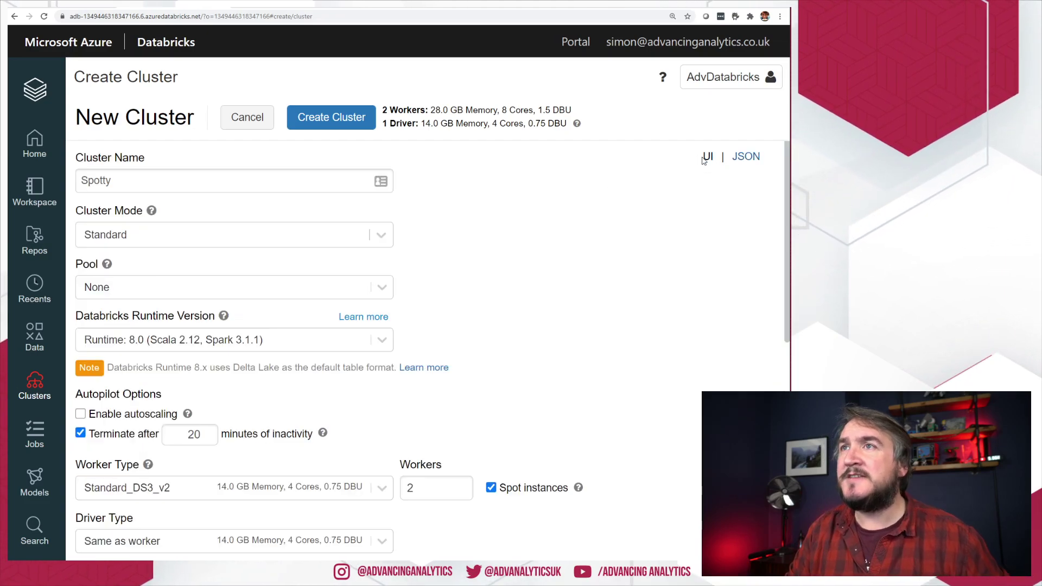
left_click(746, 157)
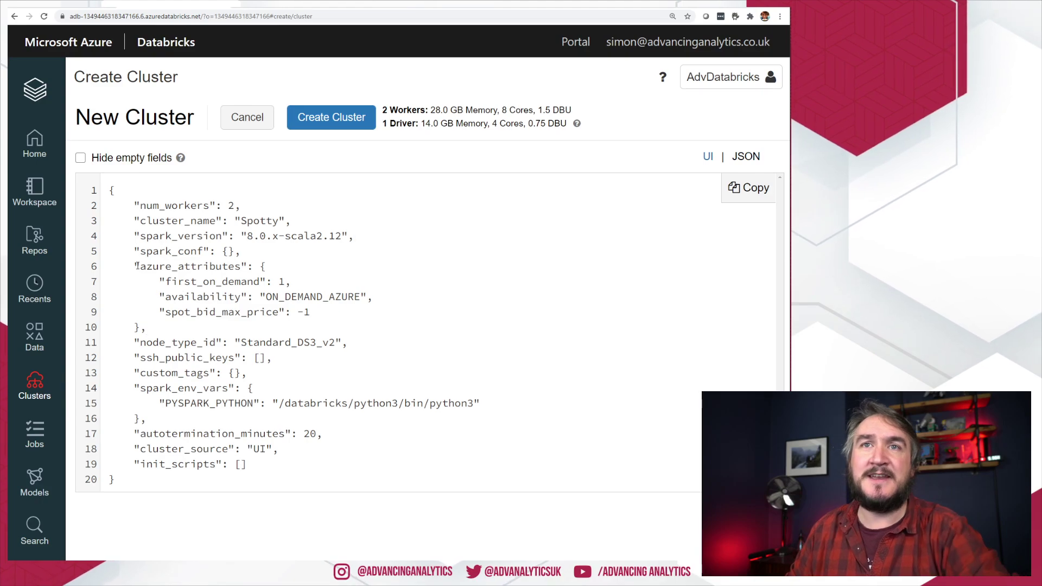
left_click_drag(134, 267, 240, 267)
left_click_drag(373, 297, 191, 297)
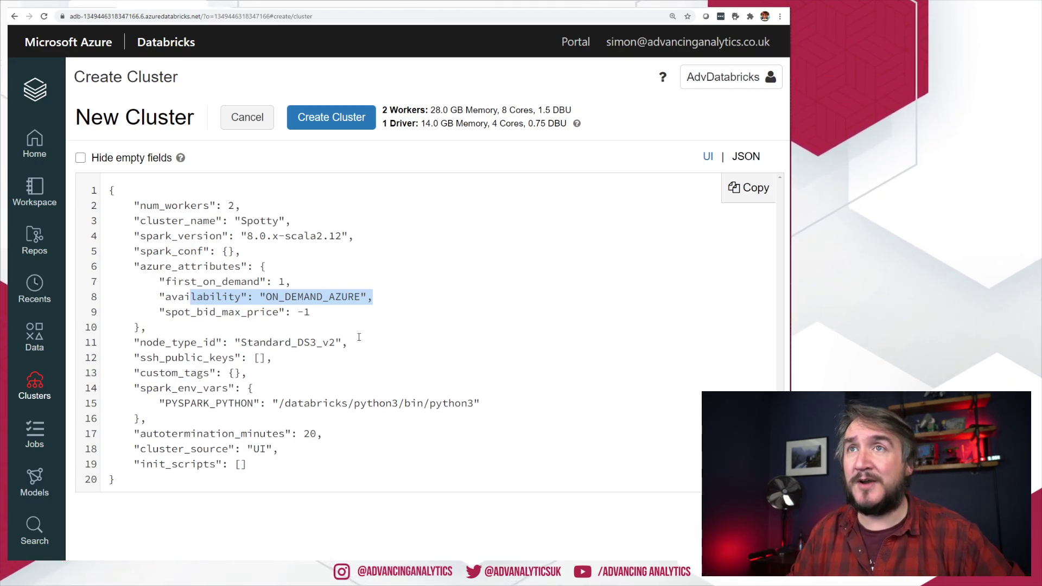
left_click(367, 330)
left_click(261, 129)
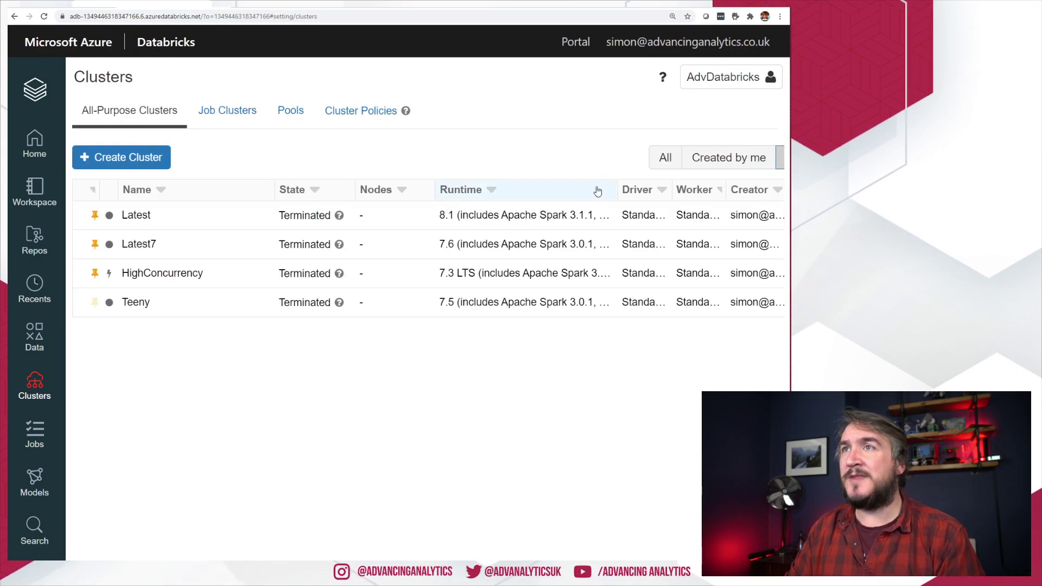
- Start a new cluster named Spotty, with autoscaling disabled and termination after 20 minutes of inactivity
left_click(150, 169)
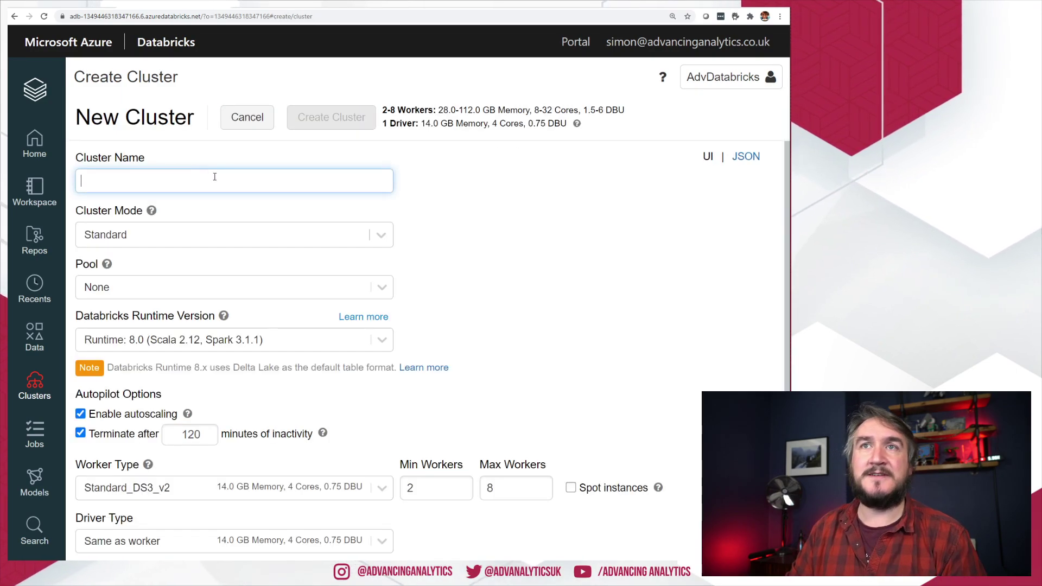
left_click(197, 180)
type("Spotty")
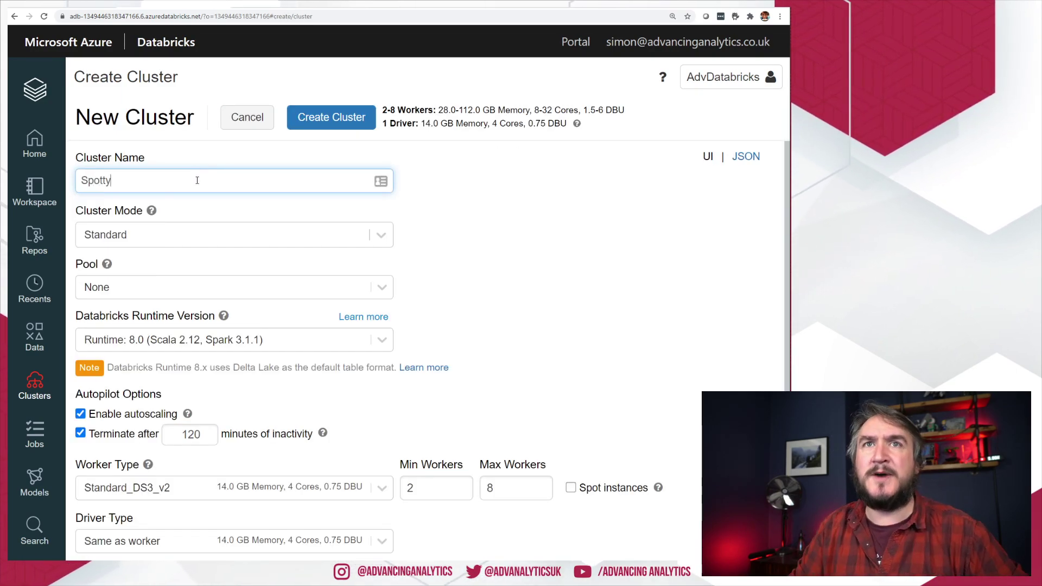
left_click(552, 296)
scroll(230, 391, "down", 1)
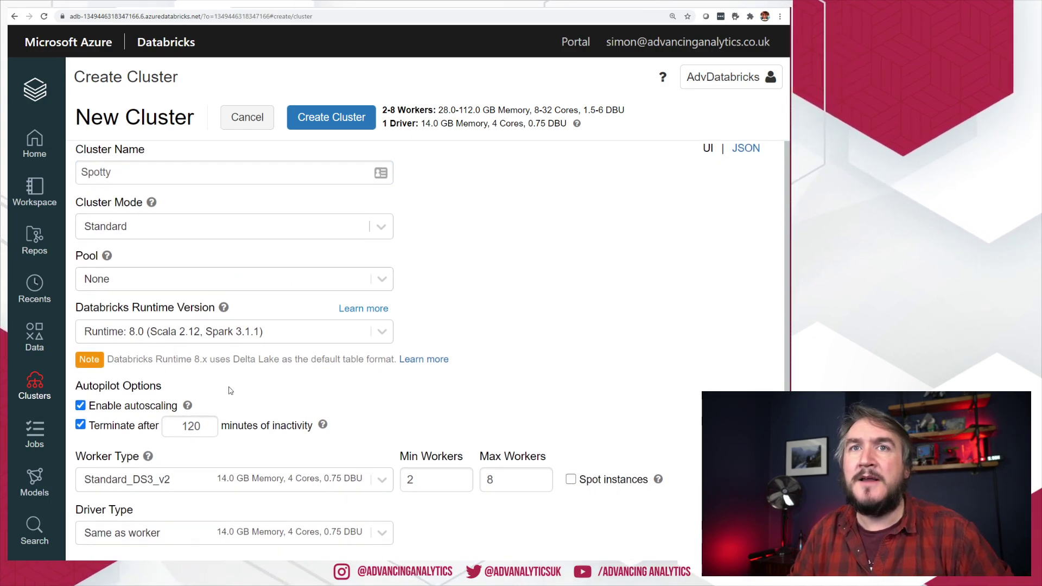
left_click(152, 413)
left_click(162, 431)
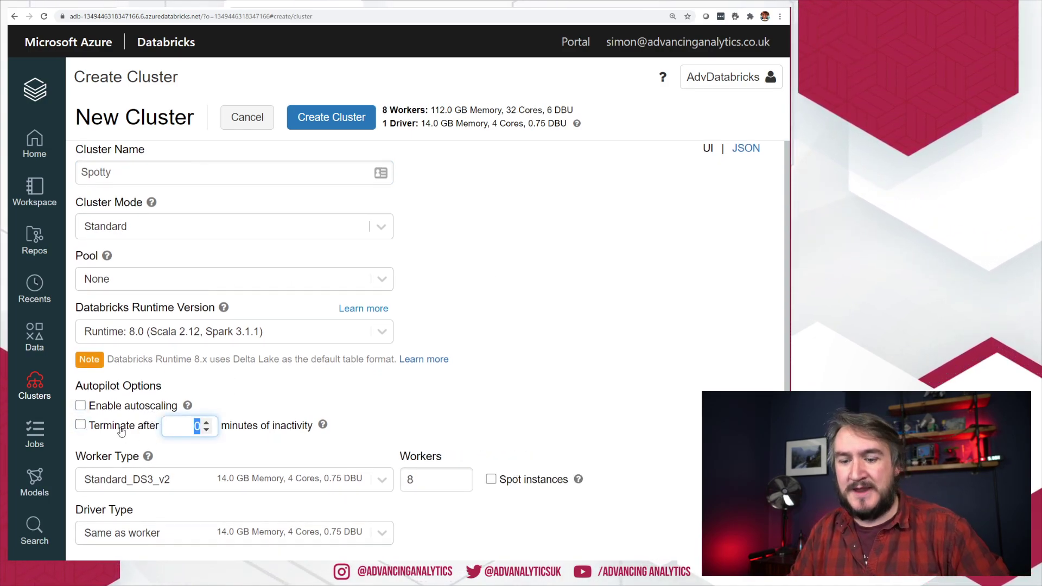
- Enable spot instances for the cluster and set the number of workers to 2
left_click(491, 479)
left_click(461, 483)
left_click(461, 483)
left_click(461, 483)
left_click(461, 483)
left_click(462, 483)
left_click(461, 483)
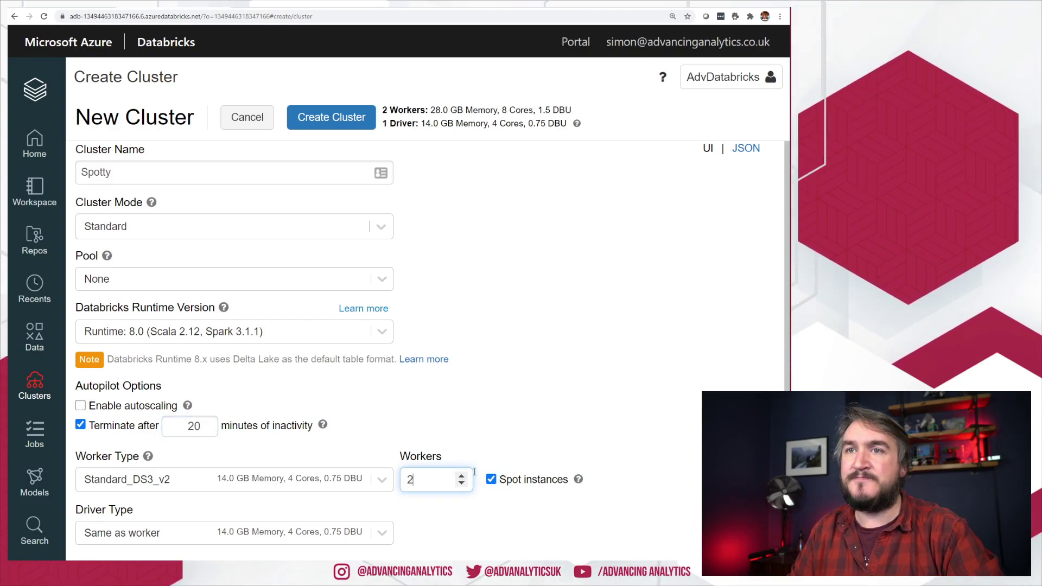
- Check the availability attribute in the cluster's JSON definition and create the Spotty cluster
left_click(746, 148)
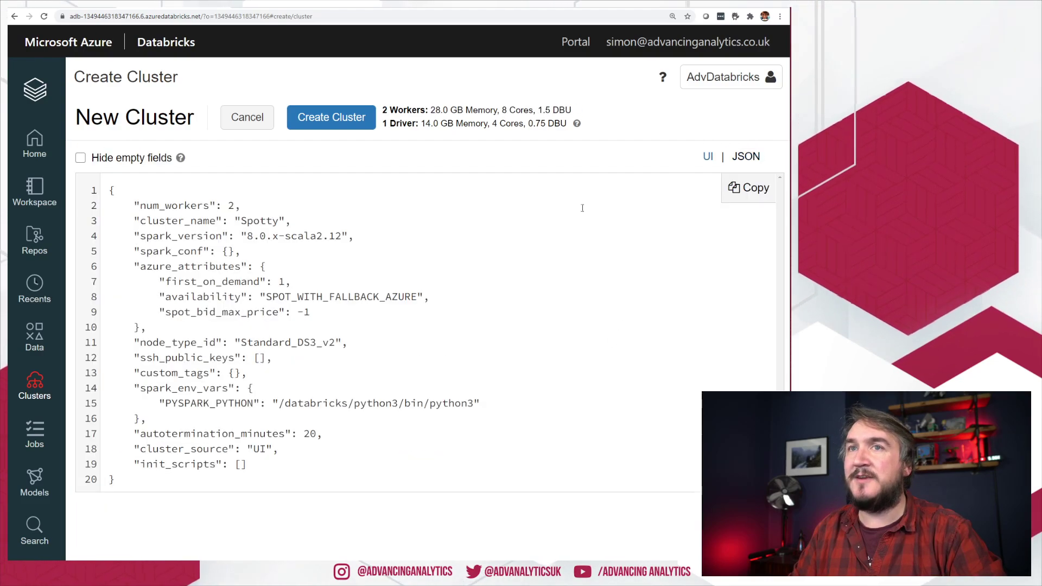
triple_click(380, 296)
left_click(575, 237)
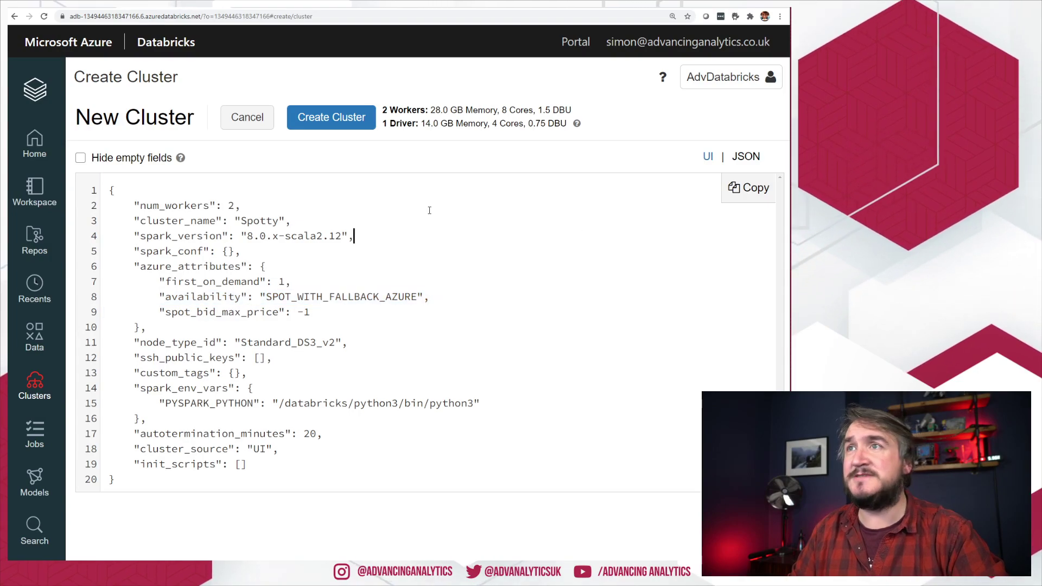
left_click(334, 122)
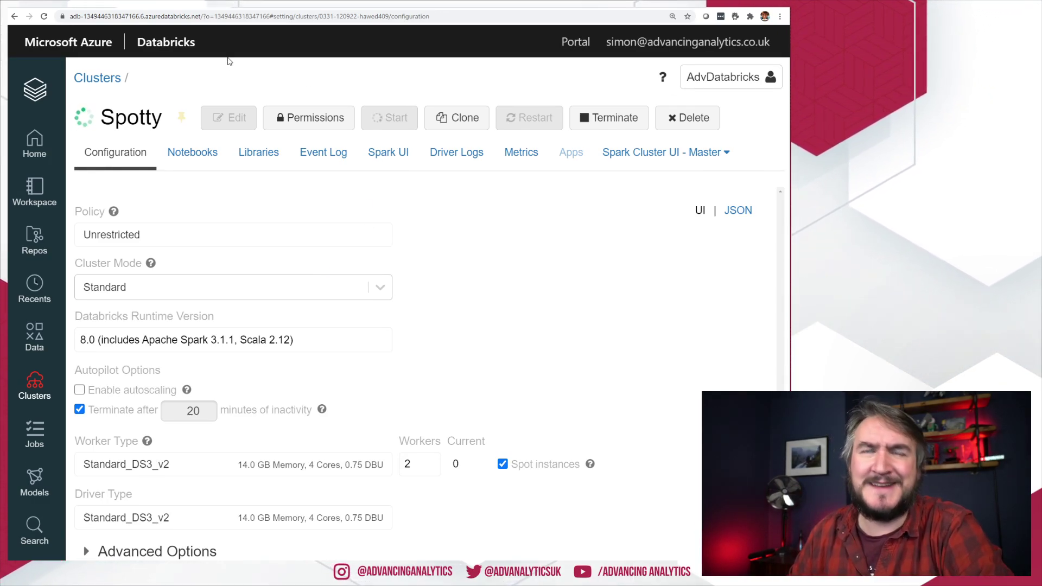
- Switch to the Azure portal, open the AdvDatabricks workspace's managed resource group and refresh its resource list
left_click(267, 7)
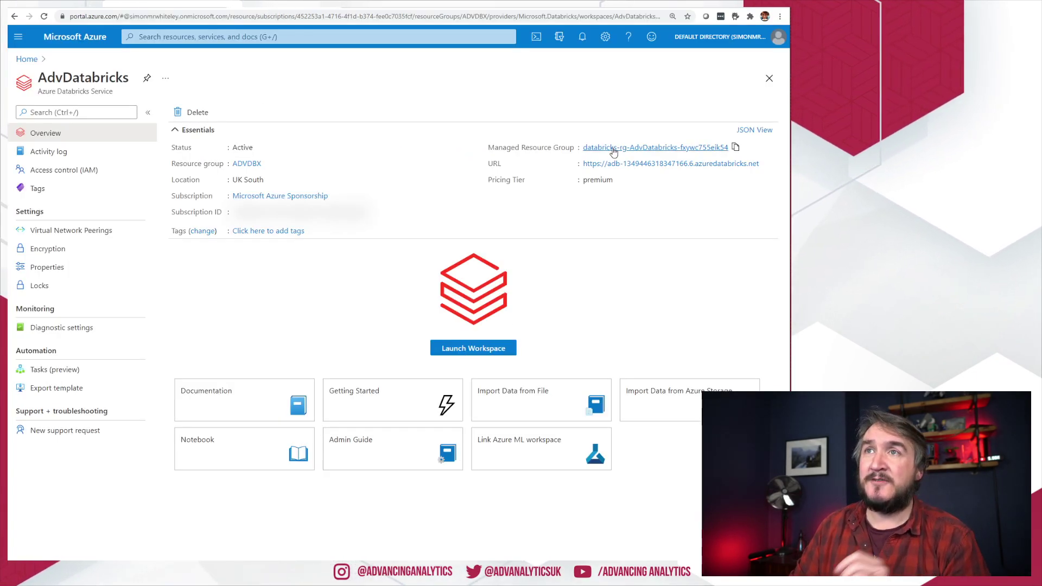
left_click(634, 153)
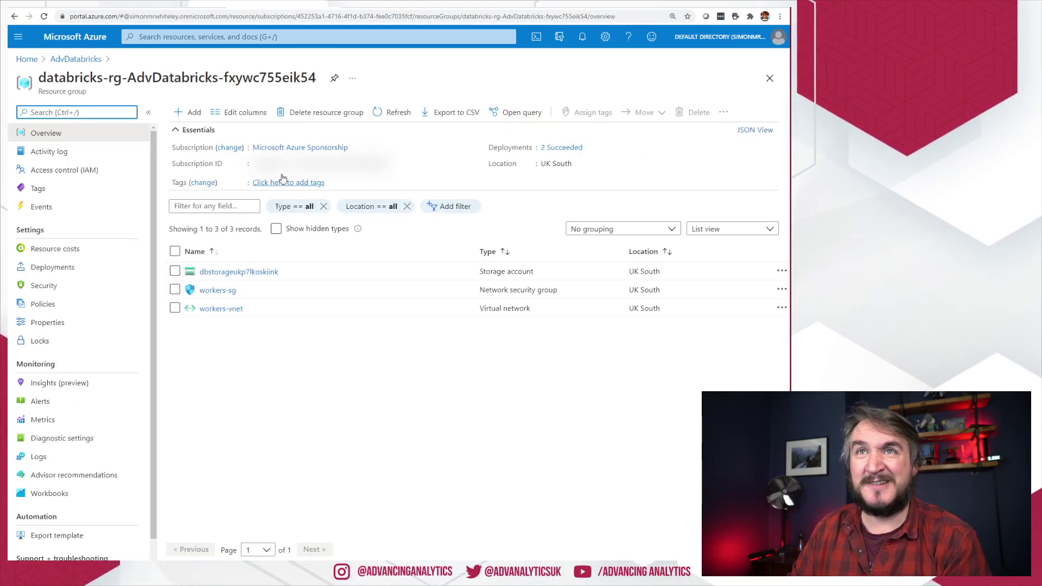
left_click(397, 115)
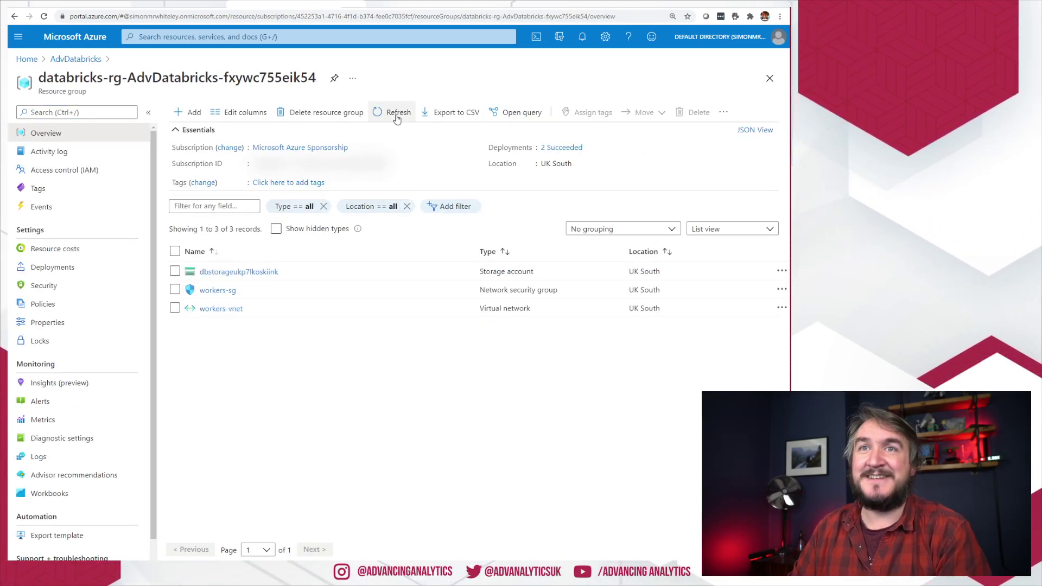
left_click(397, 117)
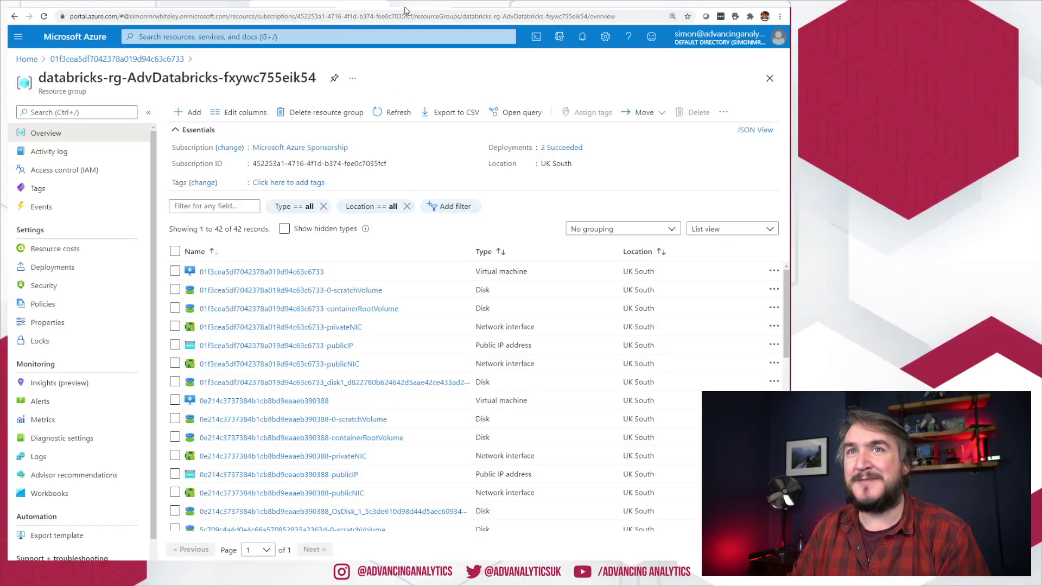
- Open the Spotty worker virtual machine from the managed resource group and examine its Azure Spot type and eviction policy
scroll(397, 343, "down", 10)
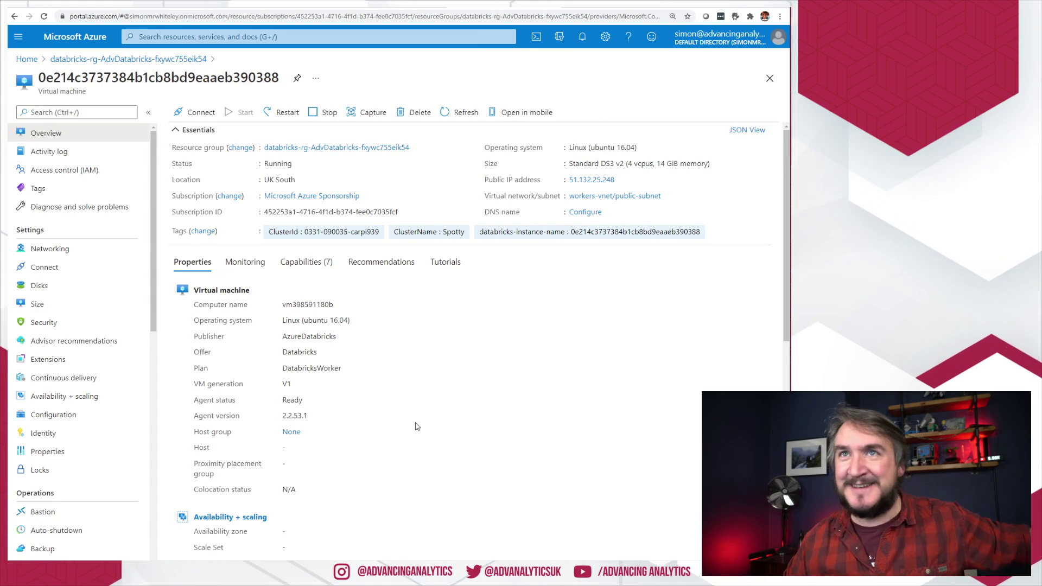
scroll(418, 428, "down", 8)
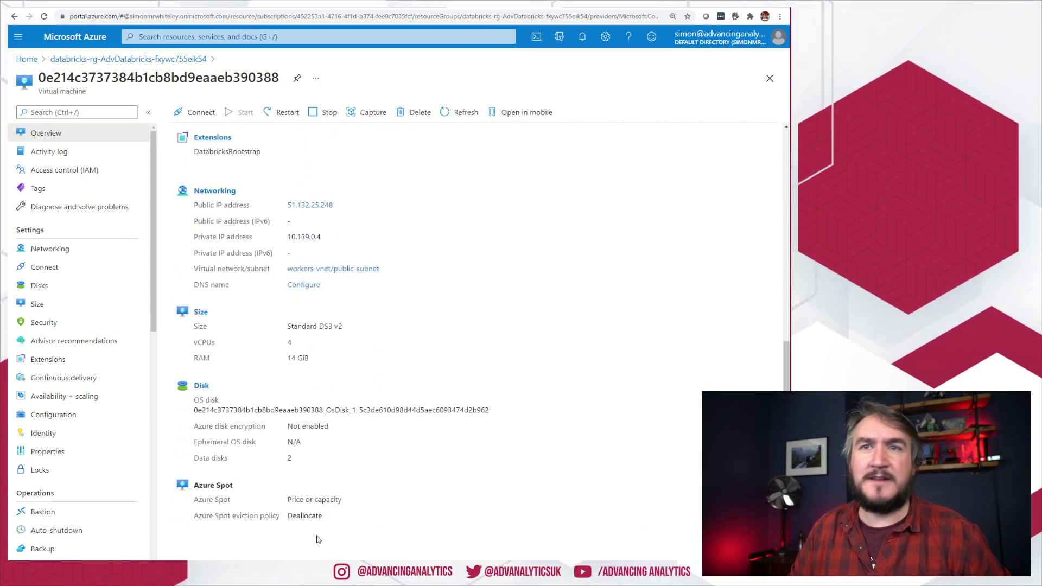
left_click_drag(319, 540, 198, 495)
left_click(455, 446)
scroll(454, 446, "up", 6)
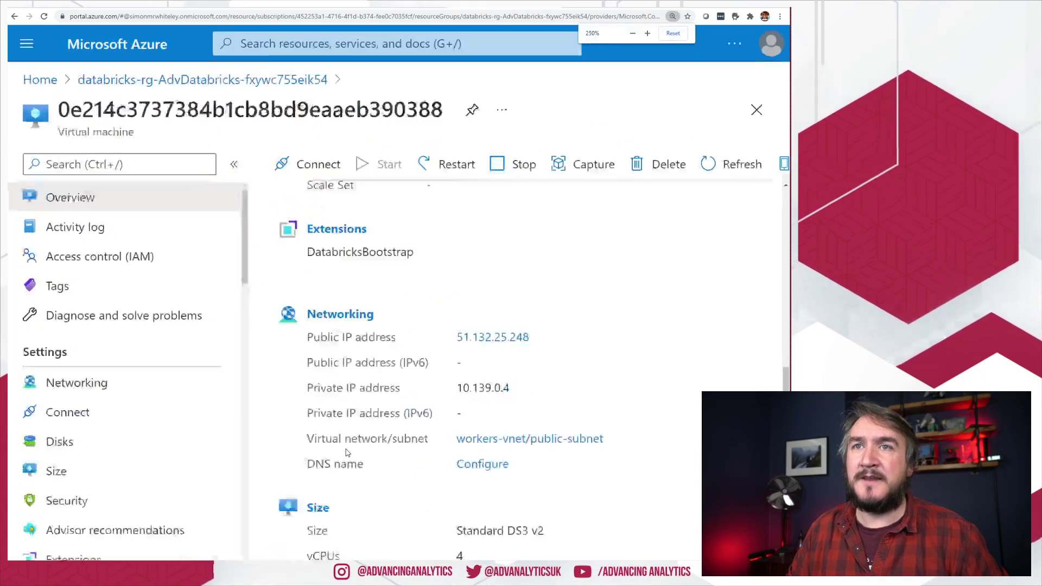
scroll(455, 446, "down", 10)
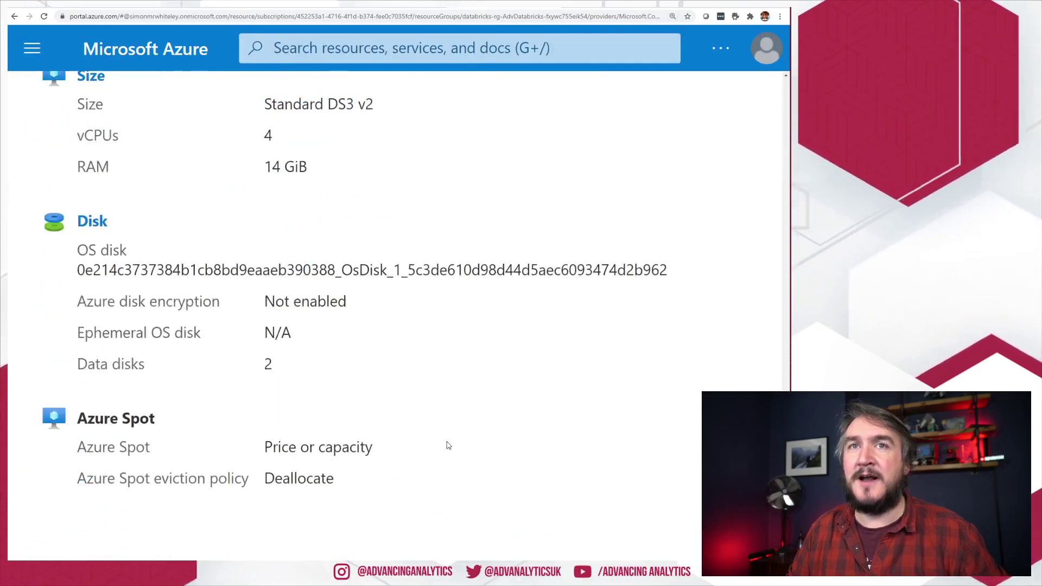
left_click_drag(156, 420, 97, 418)
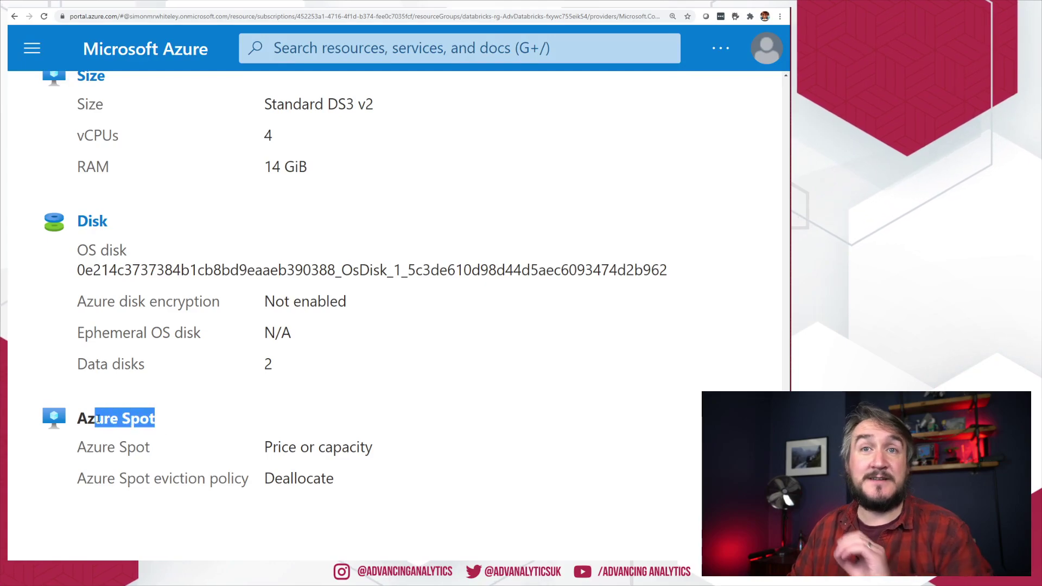
left_click_drag(405, 446, 266, 447)
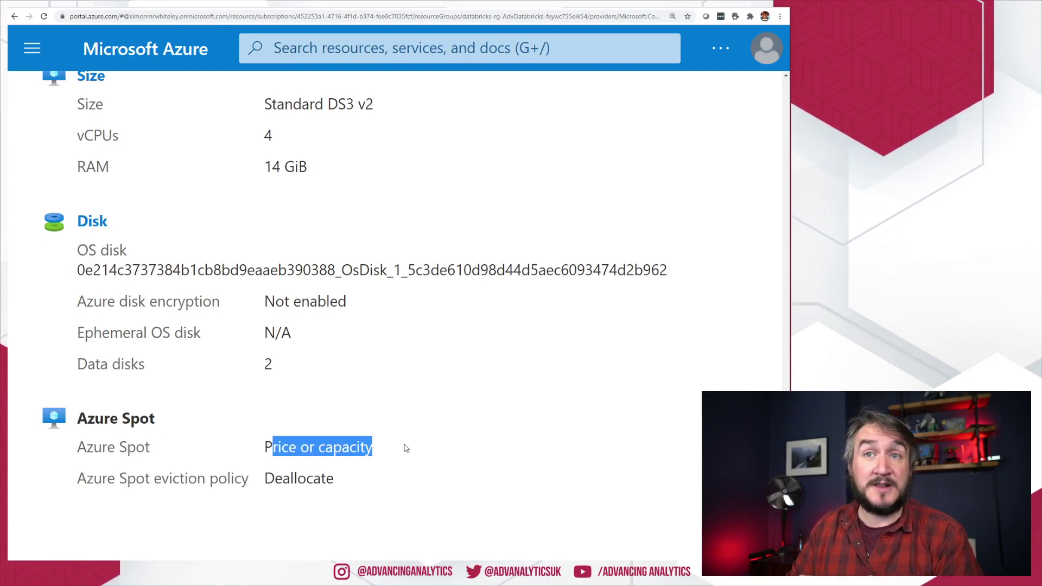
left_click(271, 478)
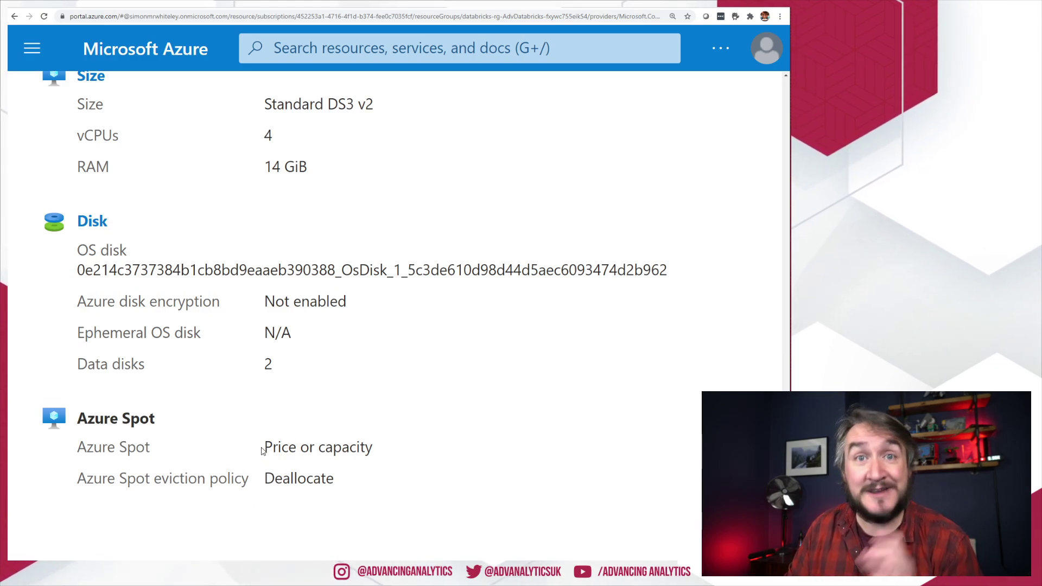
left_click_drag(265, 448, 374, 450)
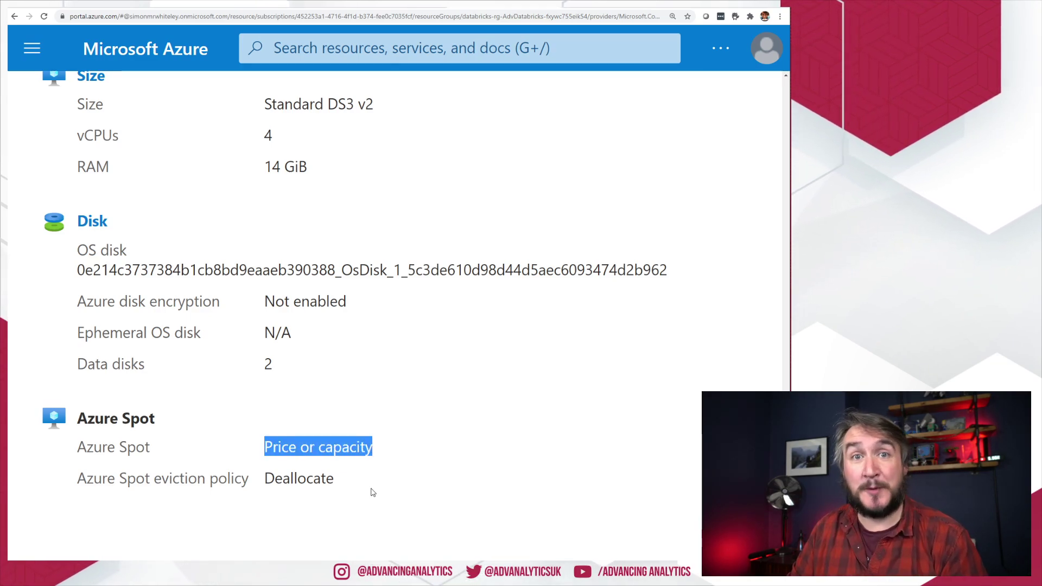
double_click(305, 479)
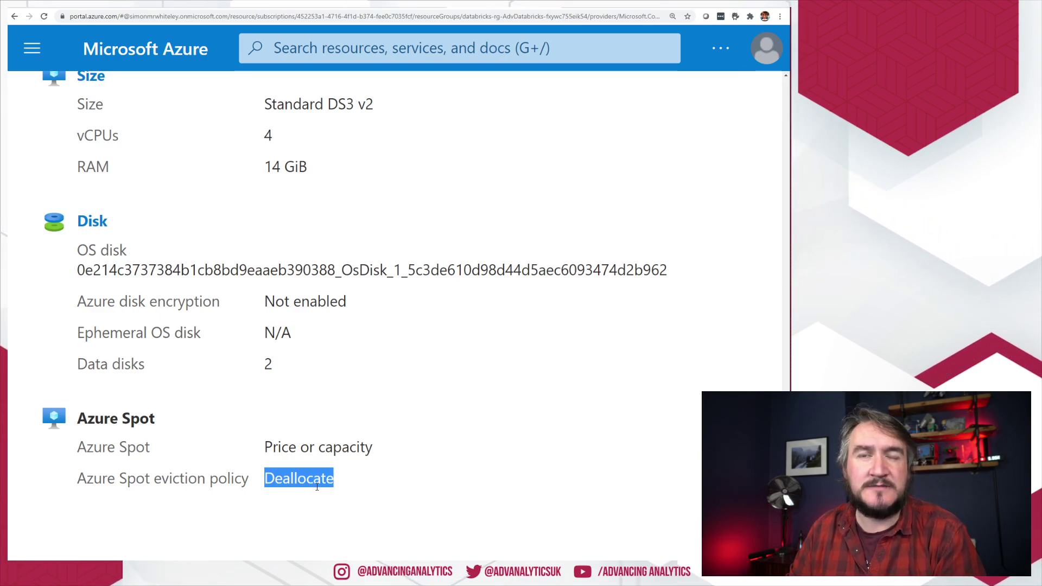
left_click(345, 475)
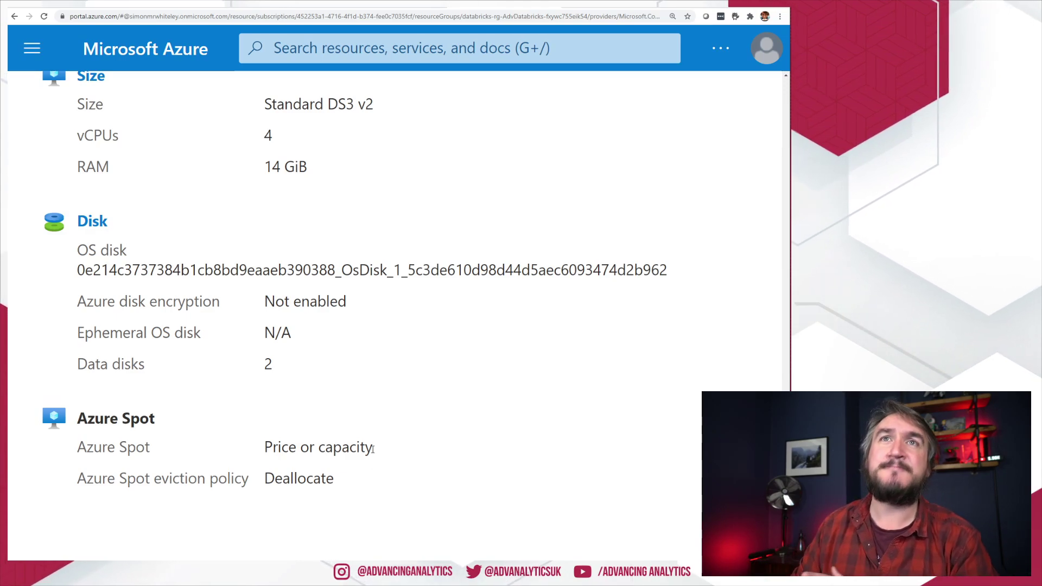
- Return to the Spotty cluster in Databricks and examine the spot_bid_max_price attribute in its JSON definition
left_click(163, 6)
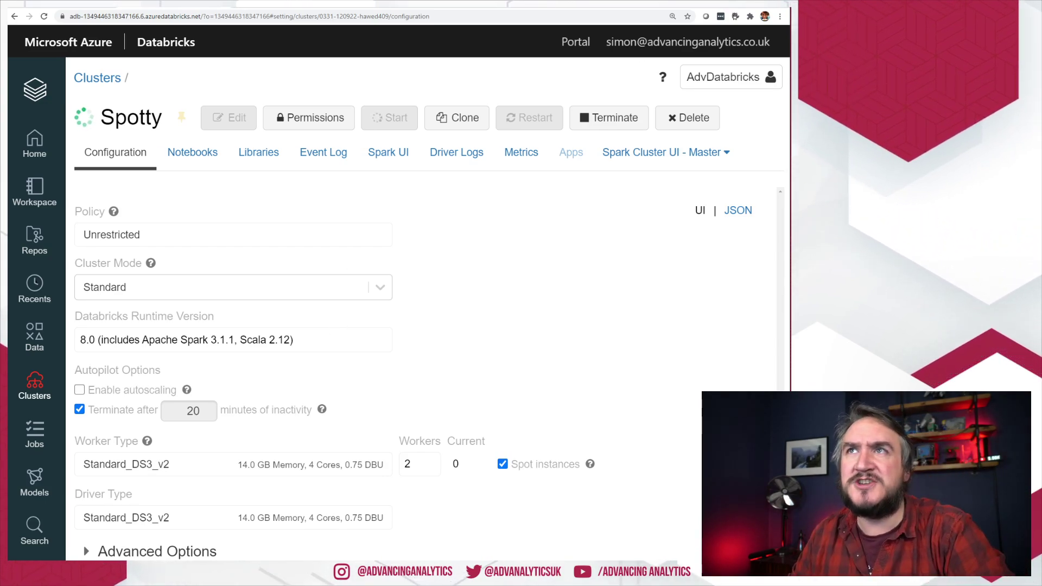
key("ctrl+Tab")
double_click(278, 446)
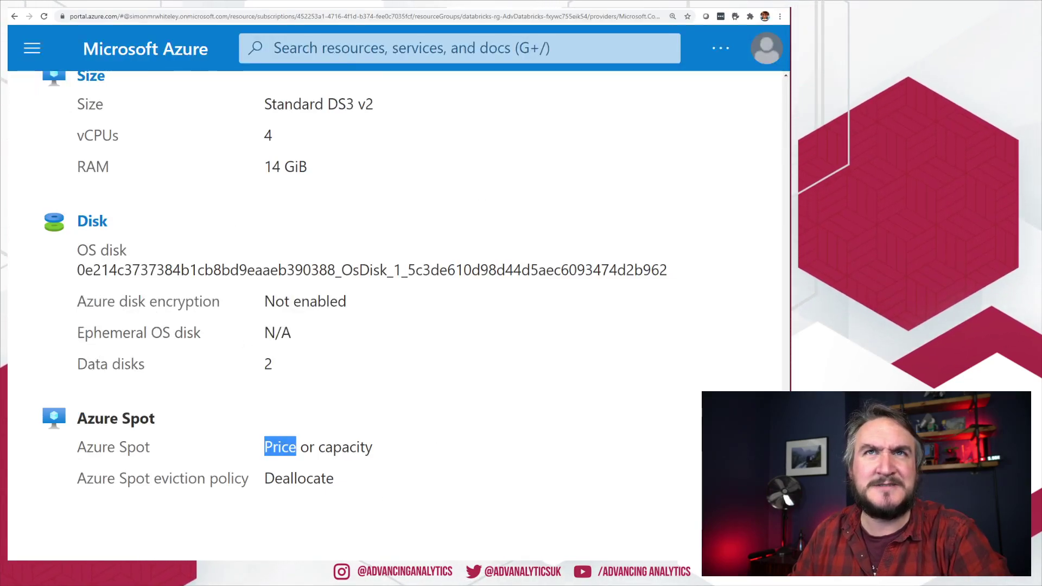
key("ctrl+shift+Tab")
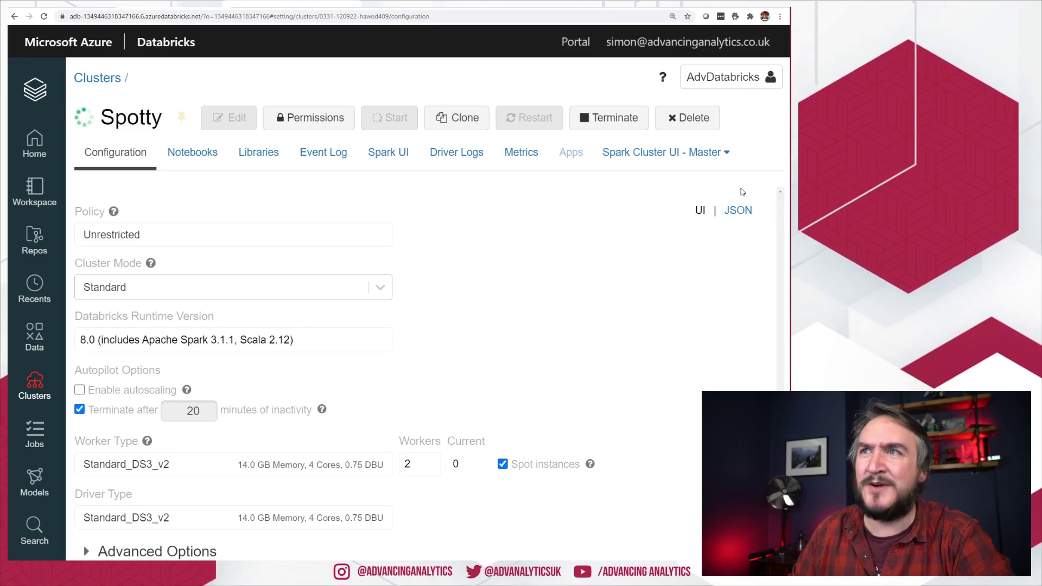
left_click(738, 210)
scroll(267, 380, "down", 1)
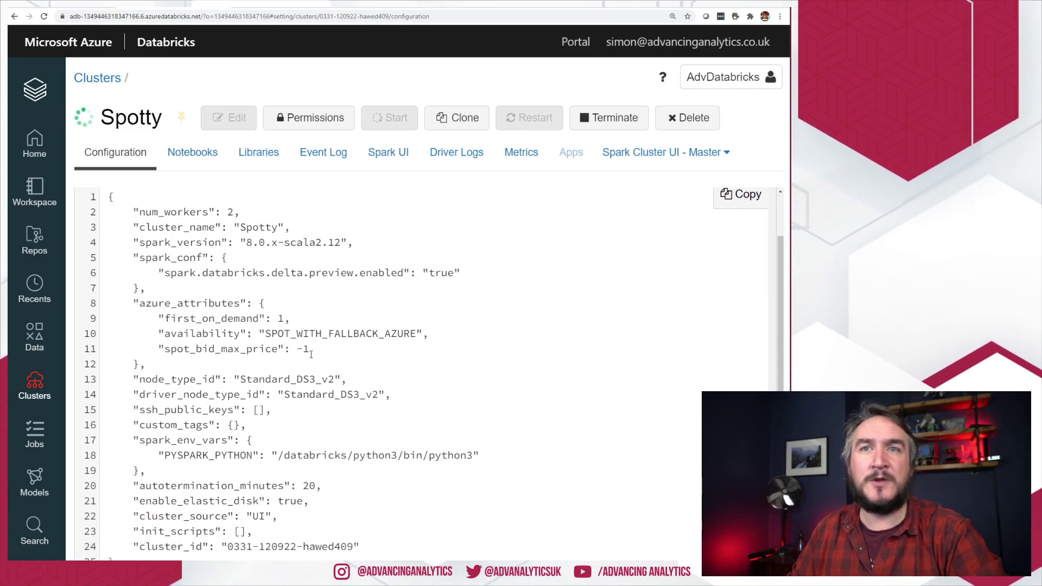
left_click_drag(309, 349, 166, 351)
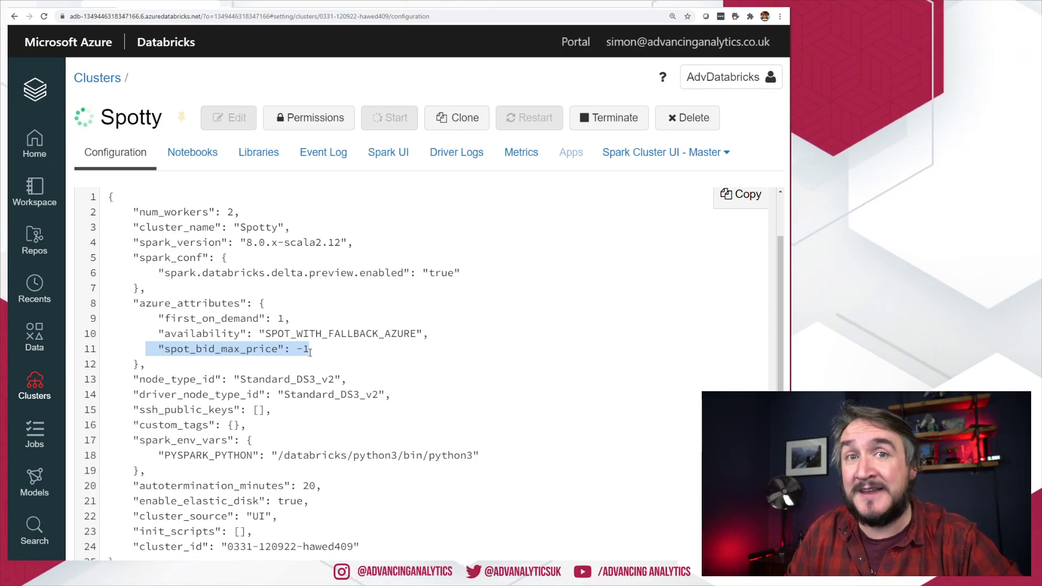
left_click(311, 352)
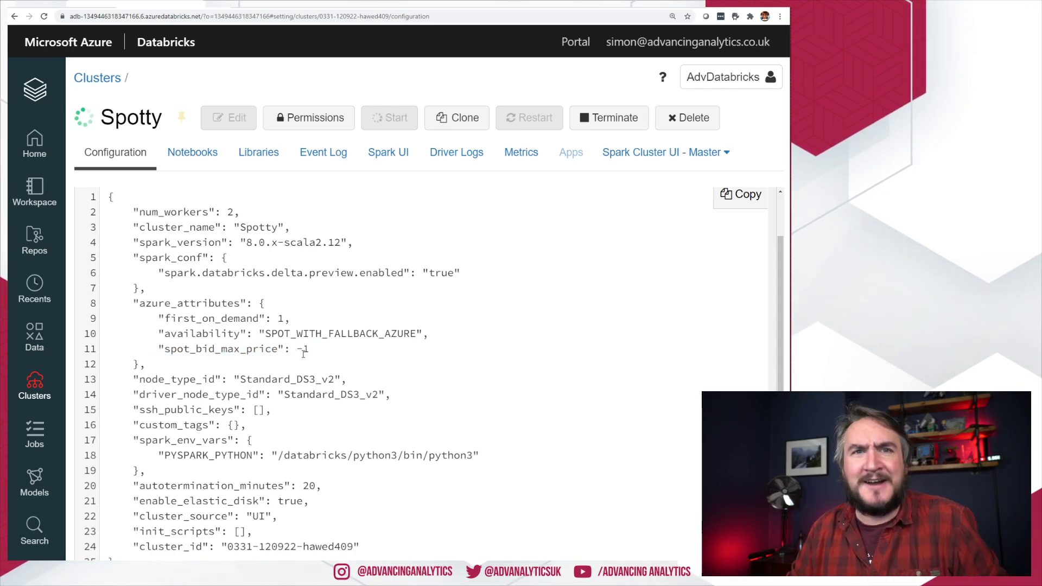
scroll(323, 351, "up", 1)
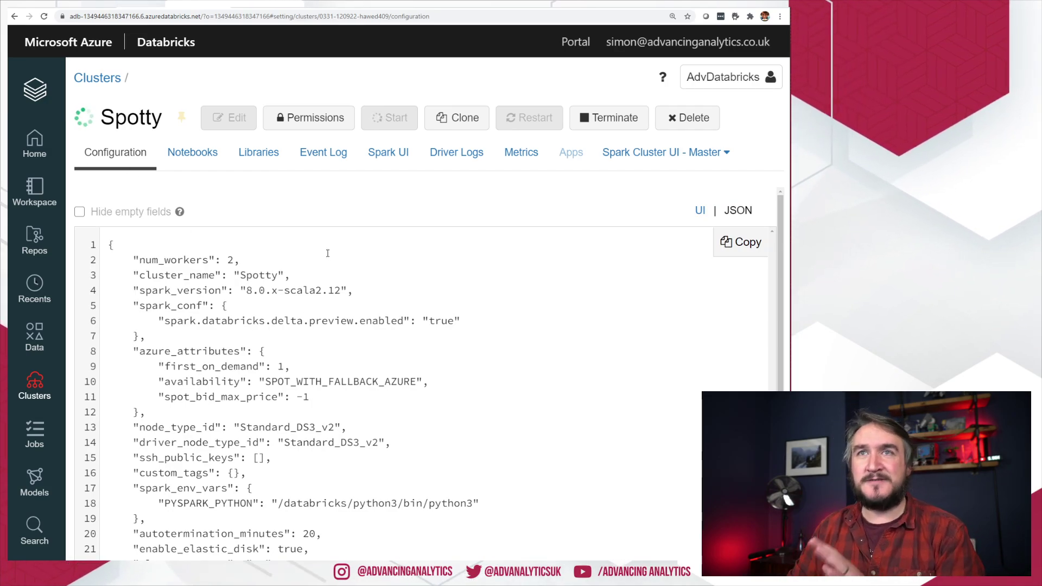
left_click(697, 211)
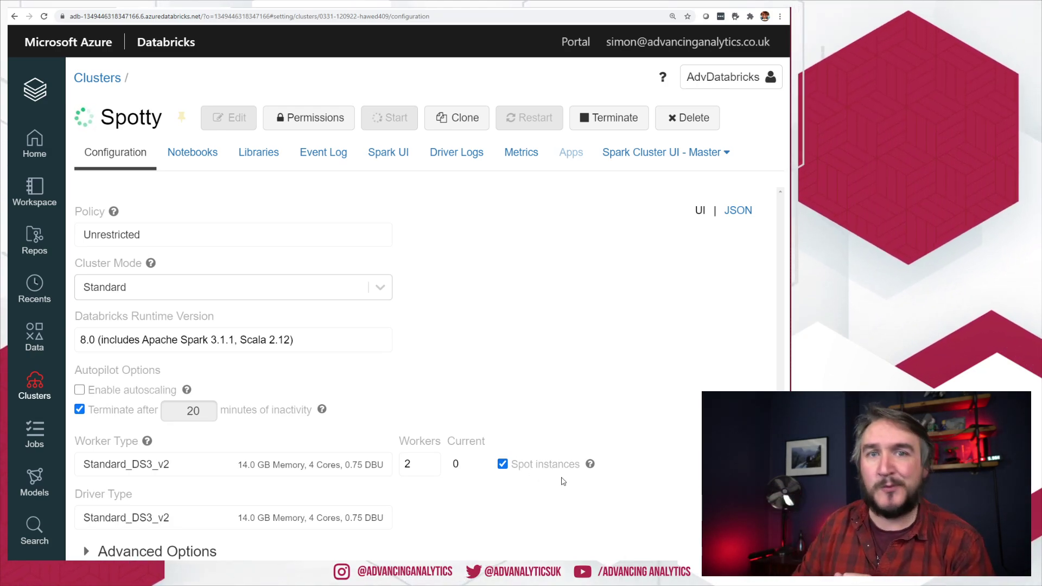
- Copy the Spotty cluster's entire JSON definition
left_click(738, 211)
scroll(380, 432, "down", 1)
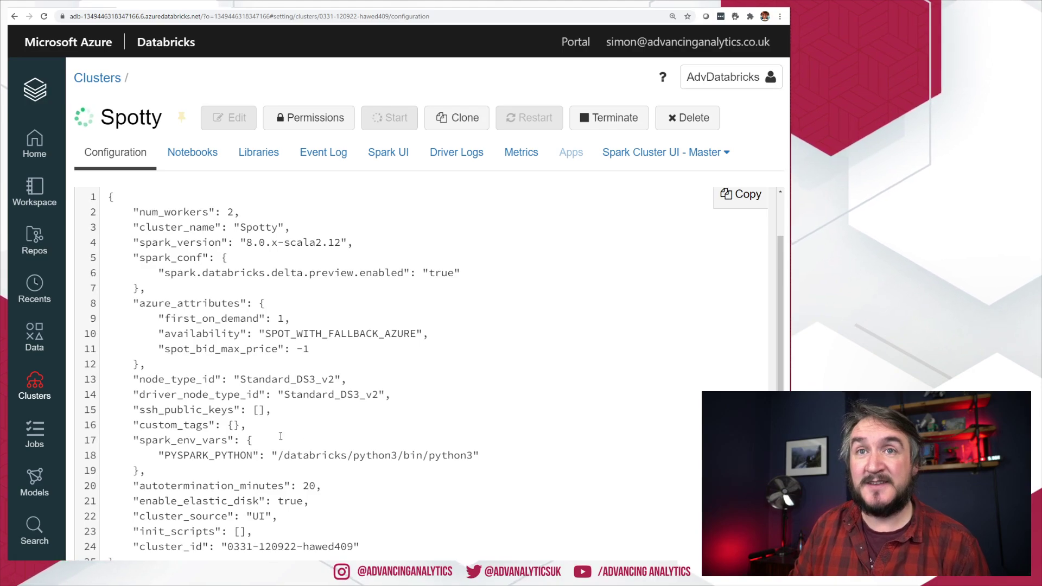
scroll(271, 407, "up", 1)
scroll(244, 384, "down", 1)
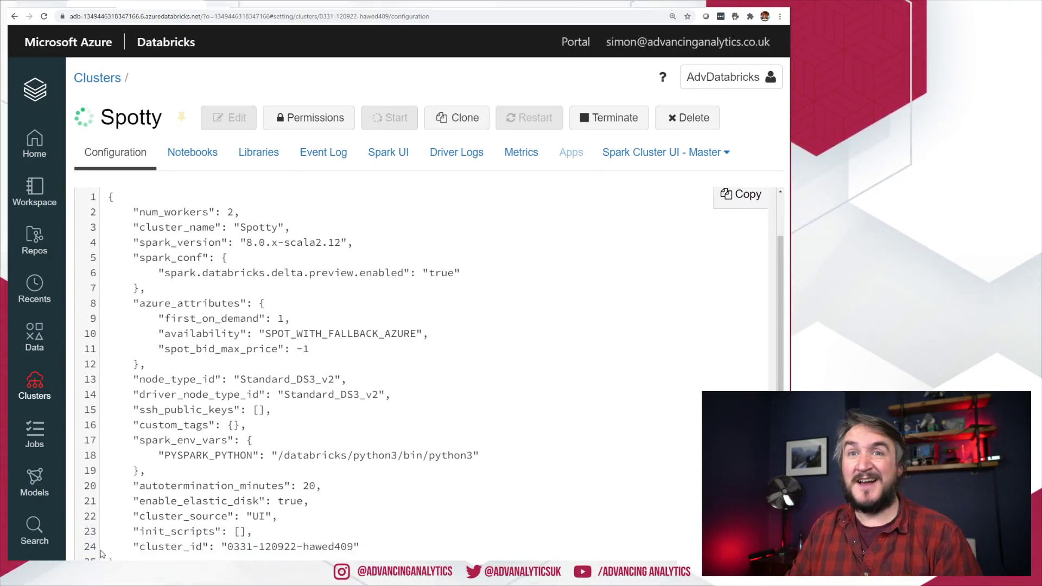
left_click_drag(129, 559, 108, 192)
key("ctrl+c")
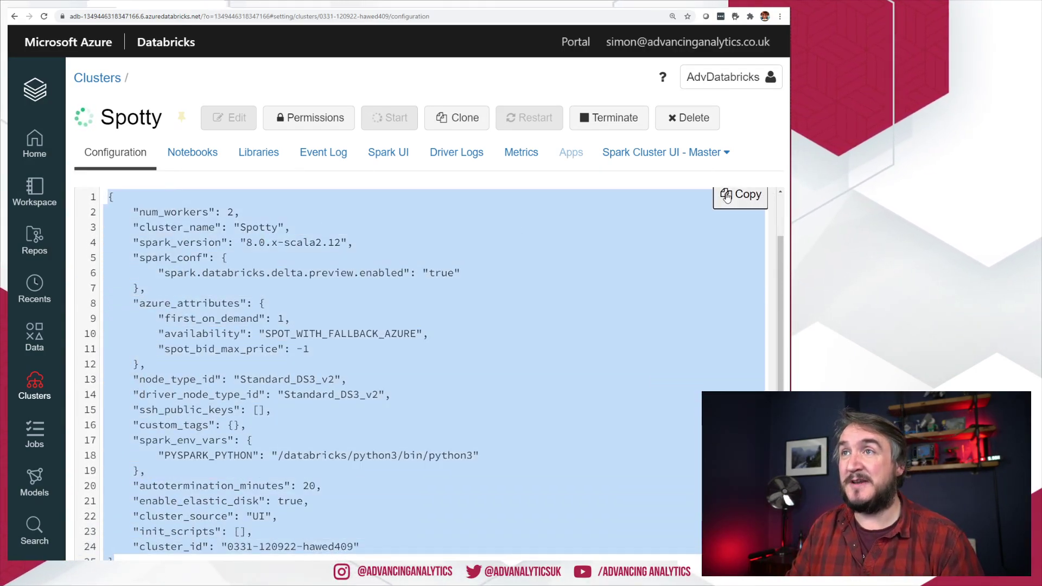
left_click(385, 319)
scroll(385, 320, "up", 1)
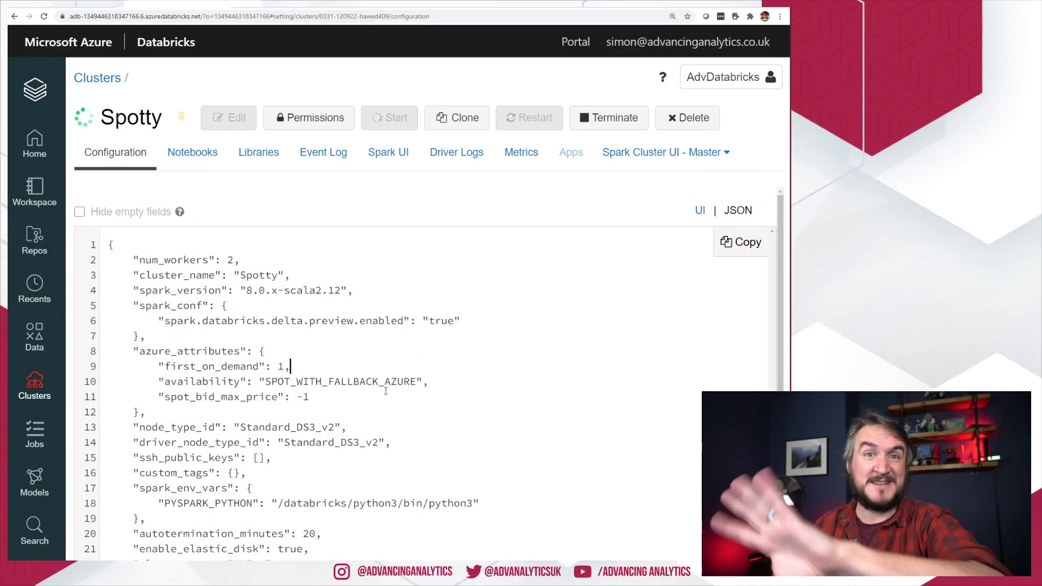
double_click(245, 275)
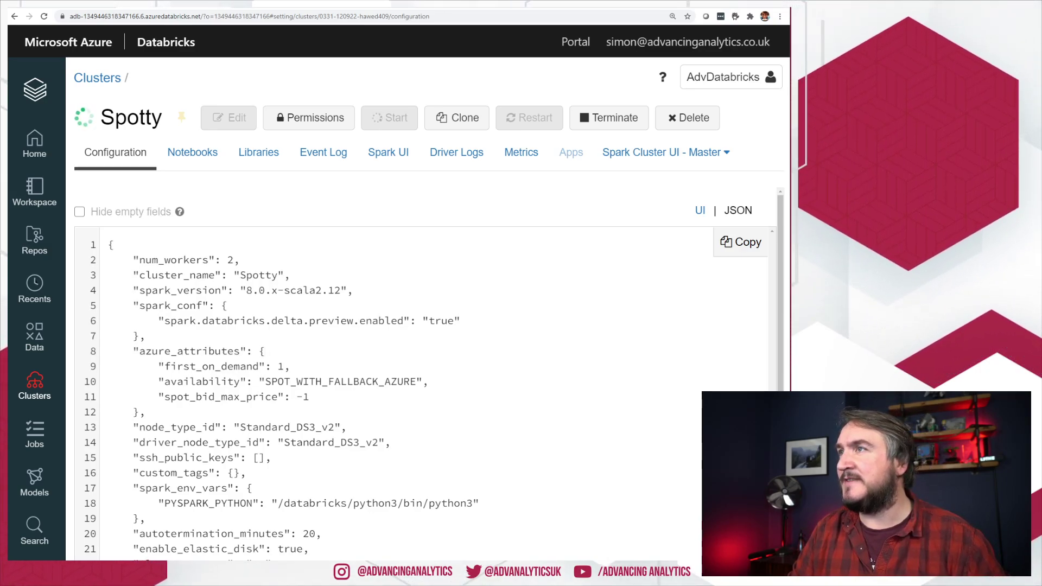
- Switch to File Explorer and create a text file in the Databricks folder, renamed ClusterDefin.json with the extension change accepted
key("alt+Tab")
left_click_drag(423, 99, 445, 85)
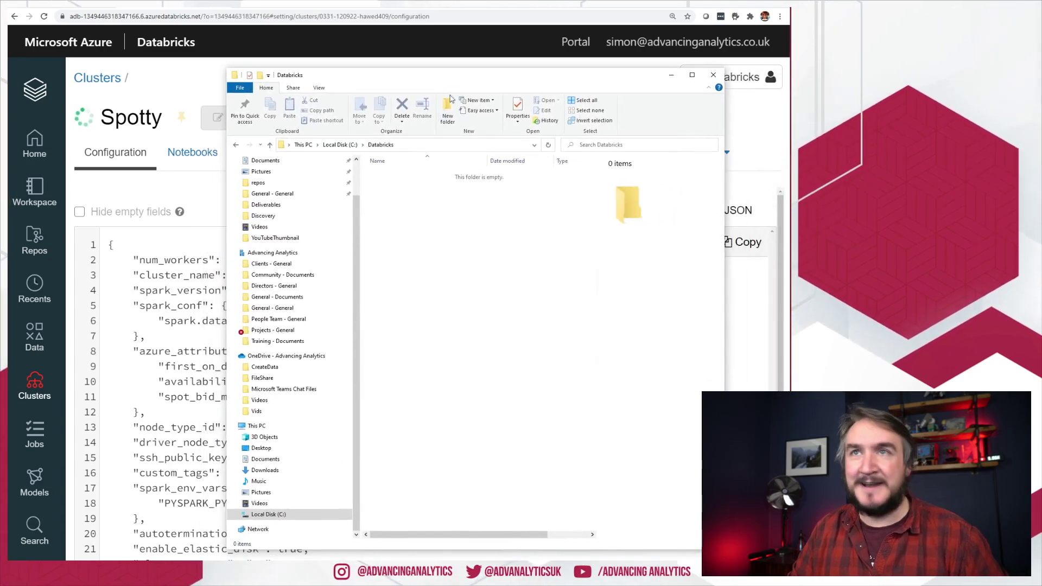
right_click(455, 227)
mouse_move(513, 368)
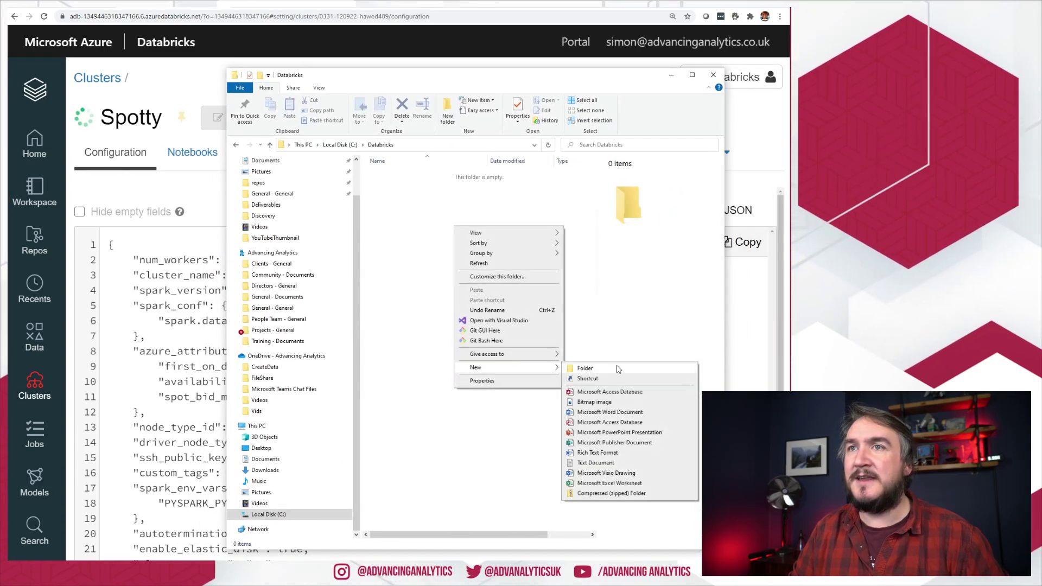
left_click(595, 463)
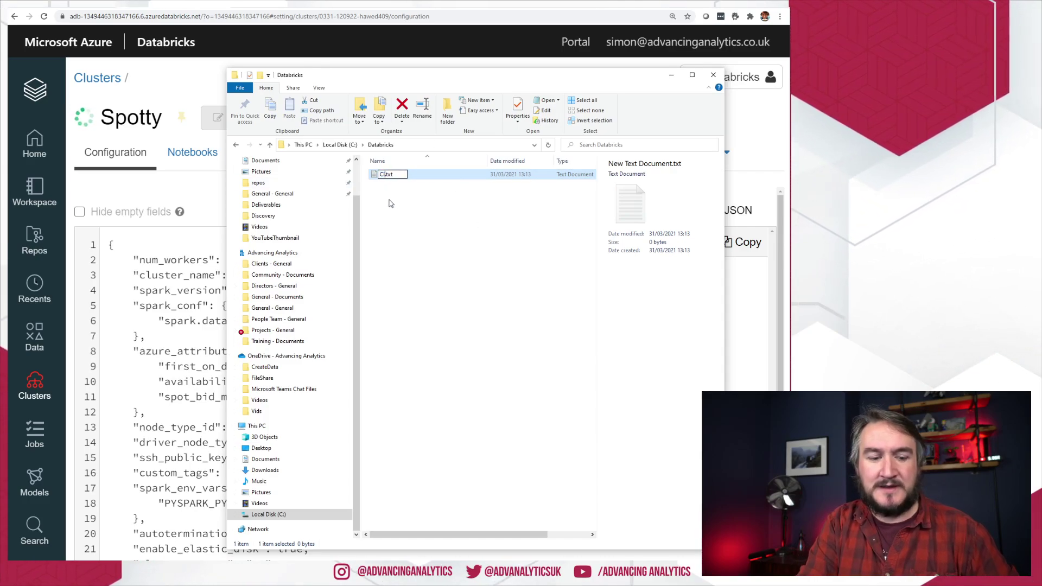
type("ClusterDefin")
key("shift+End")
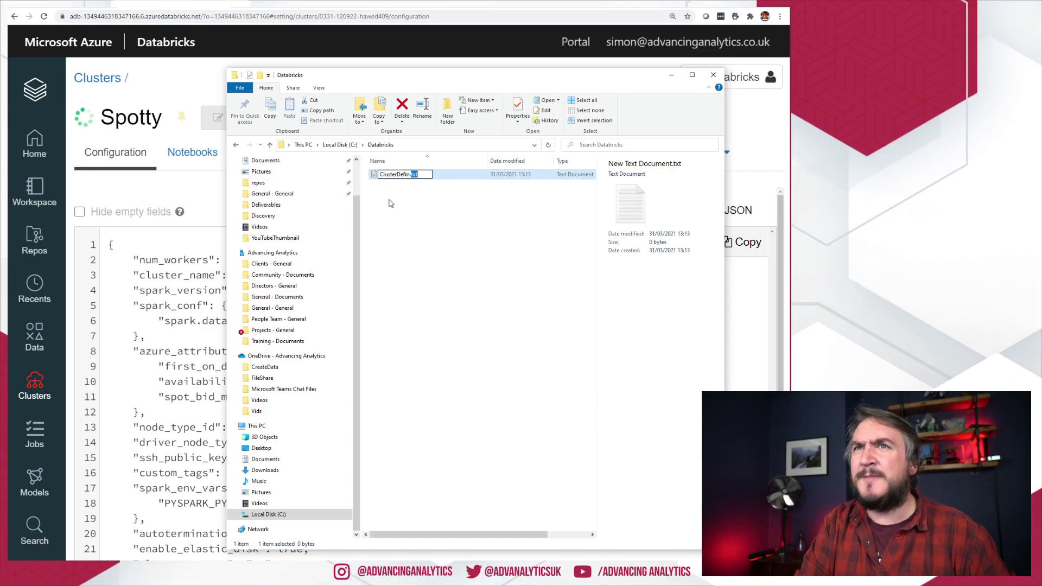
type(".json")
key("Return")
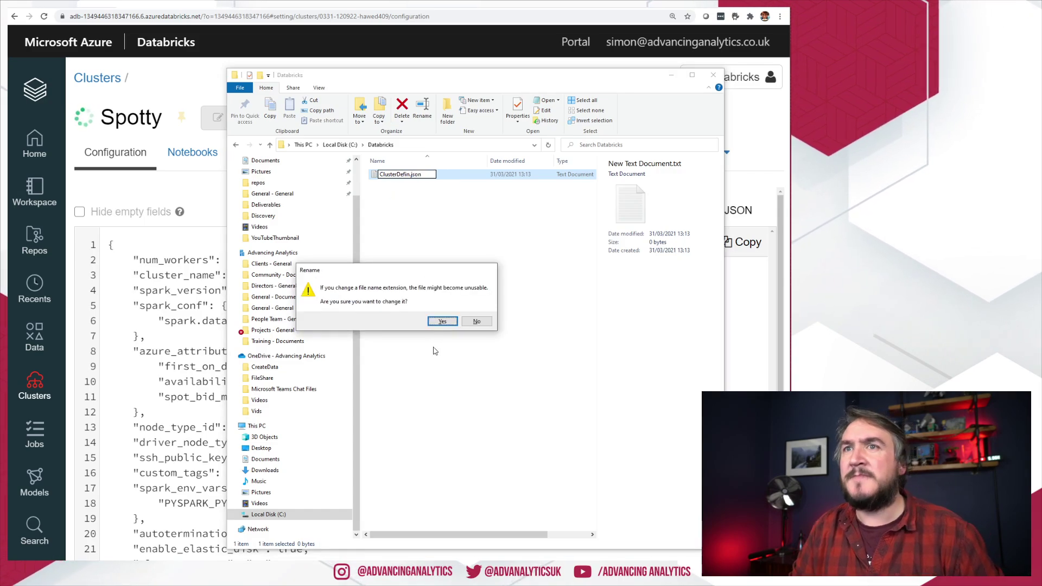
left_click(442, 322)
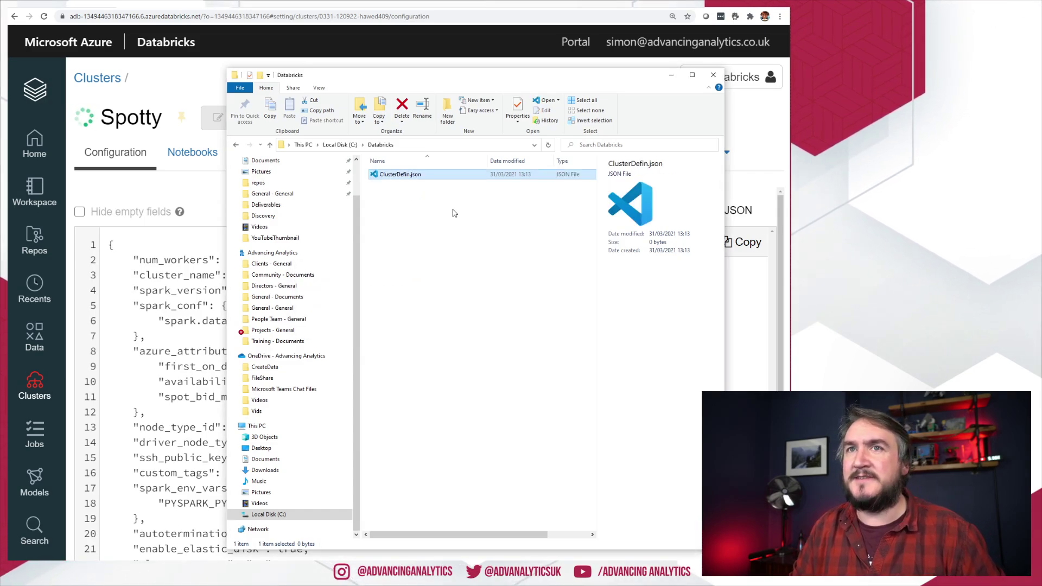
- Open ClusterDefin.json in Visual Studio Code and paste the copied cluster definition into it
double_click(400, 175)
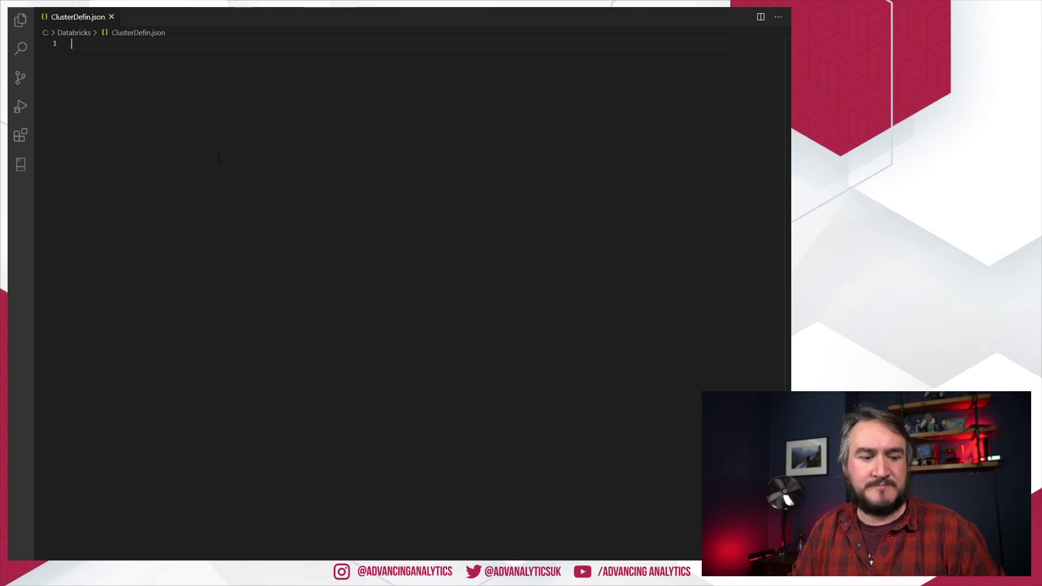
key("ctrl+v")
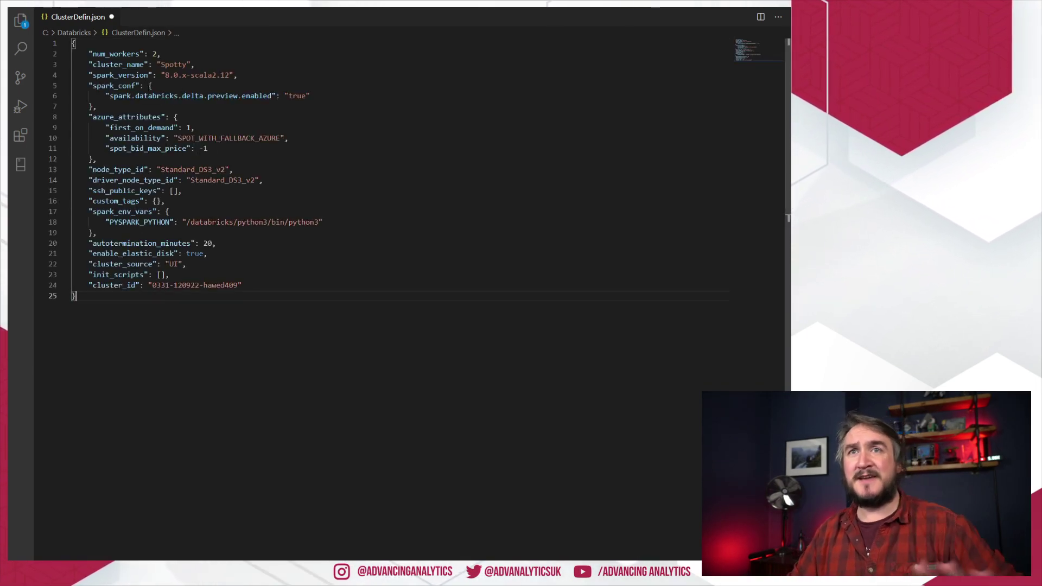
- Return to the Spotty cluster in Databricks and examine the azure_attributes block in its JSON definition
left_click(215, 150)
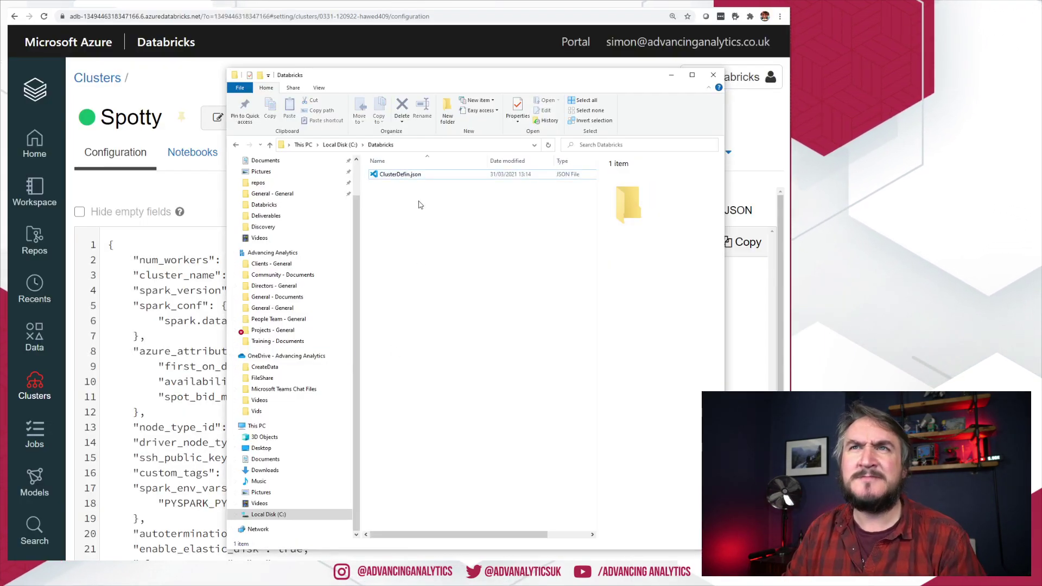
left_click(402, 175)
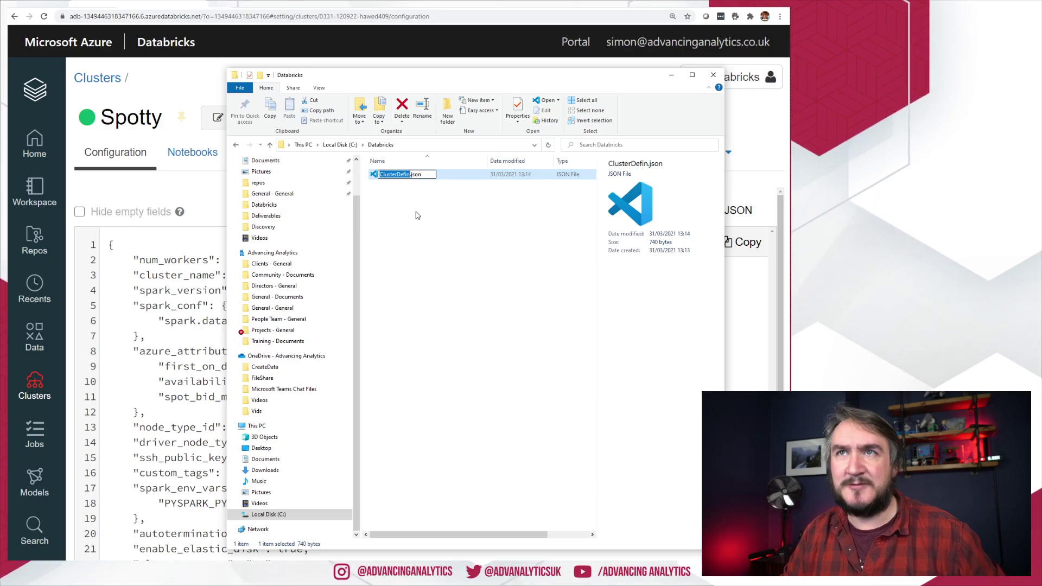
left_click(430, 301)
left_click(207, 333)
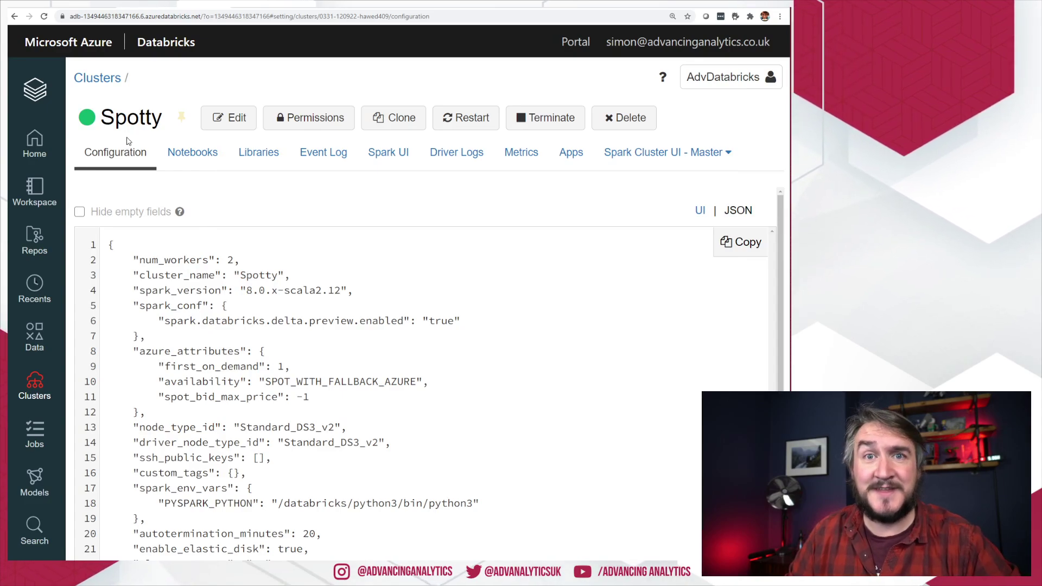
left_click_drag(331, 402, 133, 353)
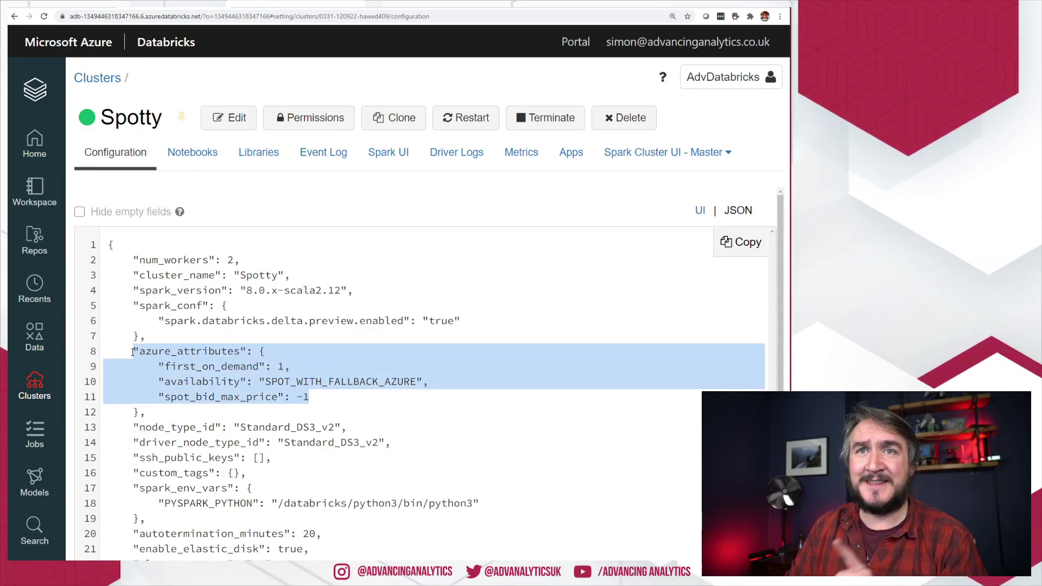
left_click(97, 78)
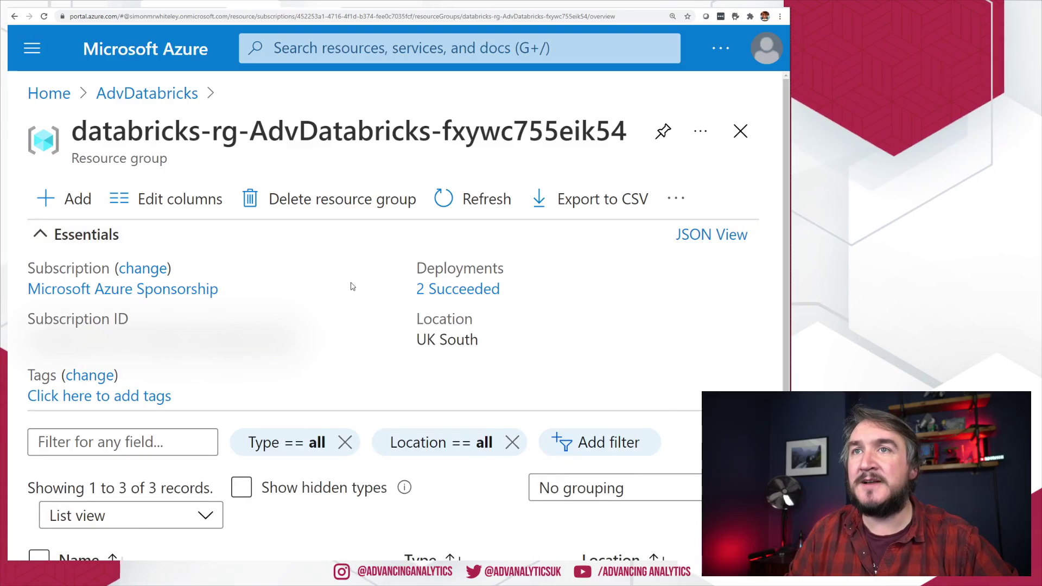
- Switch to the databricks-rg-AdvDatabricks resource group in the Azure portal, refresh its resources and sort them by type
key("ctrl+minus")
key("ctrl+minus")
key("ctrl+minus")
key("ctrl+minus")
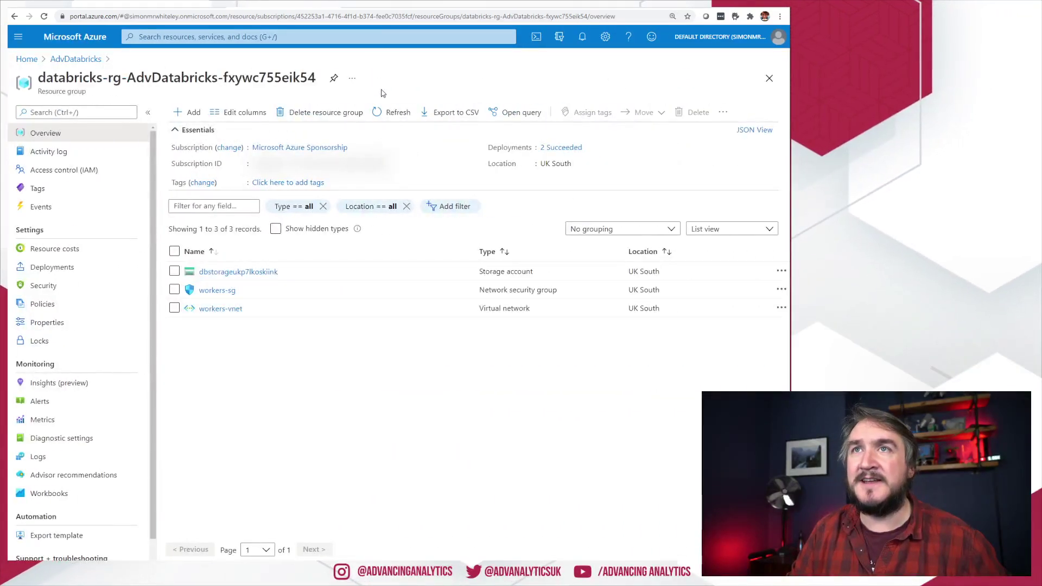
left_click(395, 118)
scroll(402, 308, "down", 5)
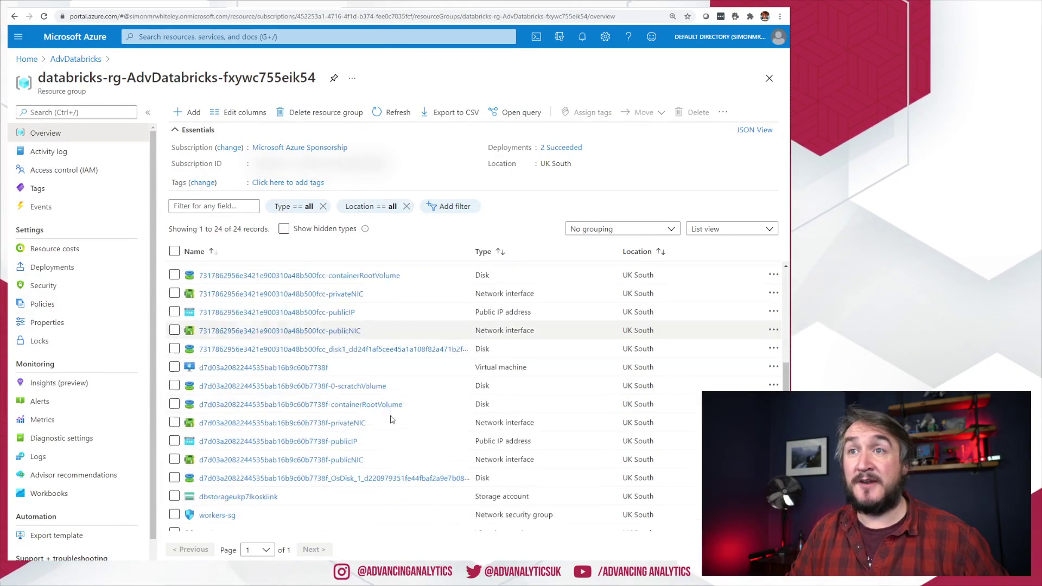
left_click(483, 251)
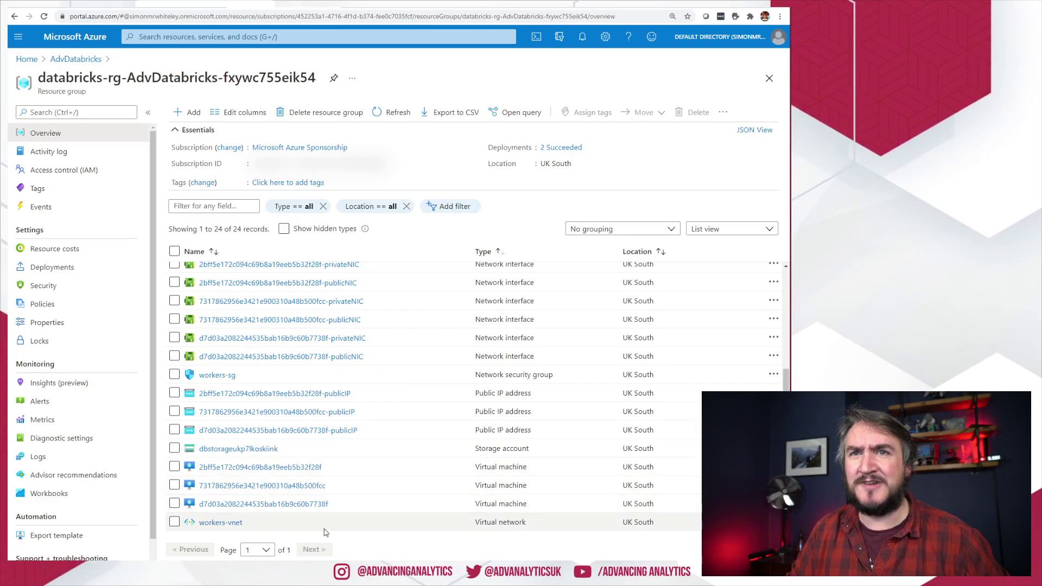
left_click(253, 486)
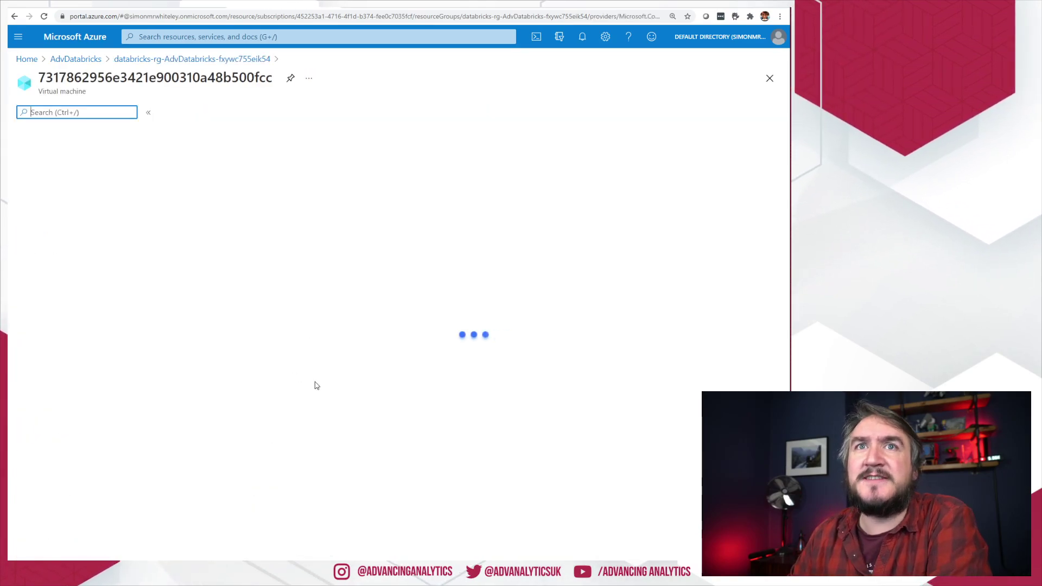
scroll(515, 516, "down", 1)
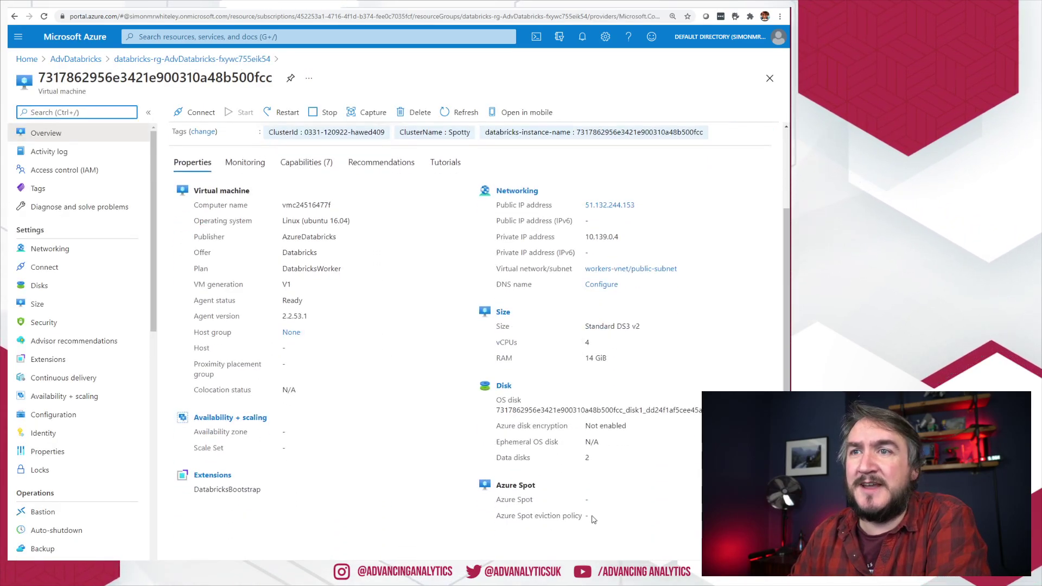
left_click_drag(593, 519, 536, 506)
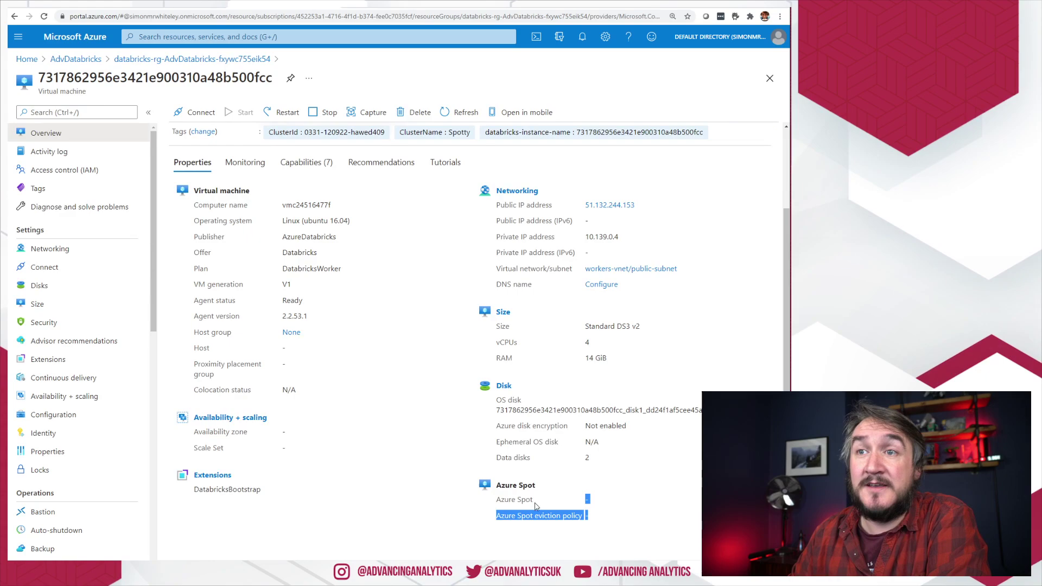
left_click(587, 515)
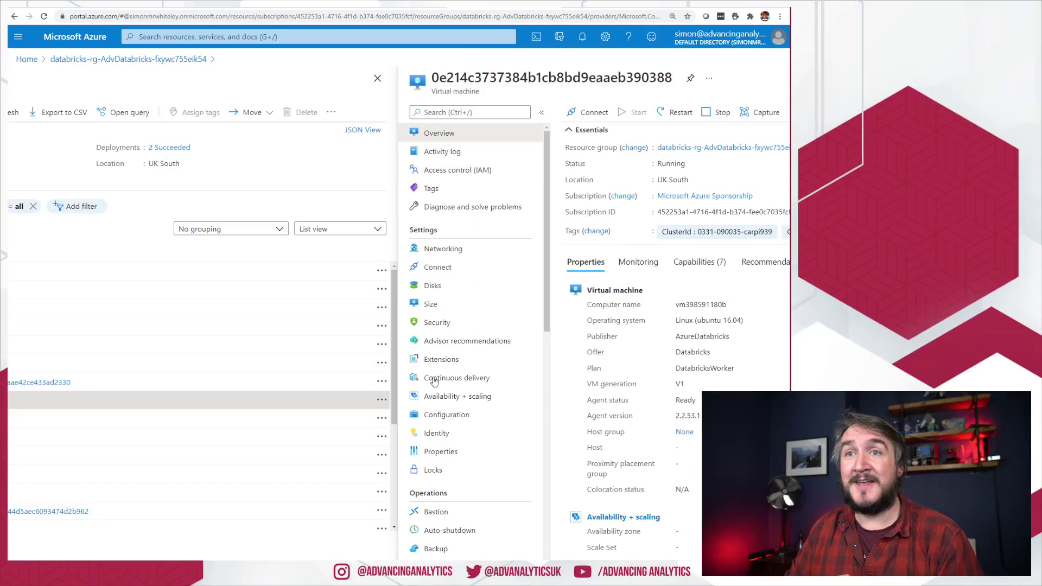
- Switch to the other portal page showing virtual machine 0e214c37 and examine its Azure Spot and eviction policy properties
scroll(673, 326, "down", 8)
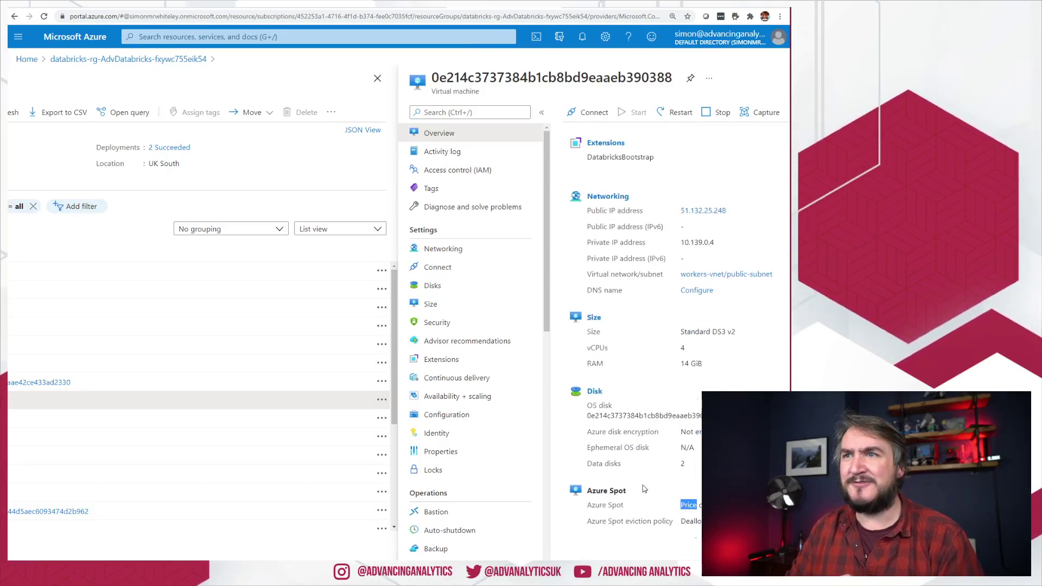
double_click(688, 499)
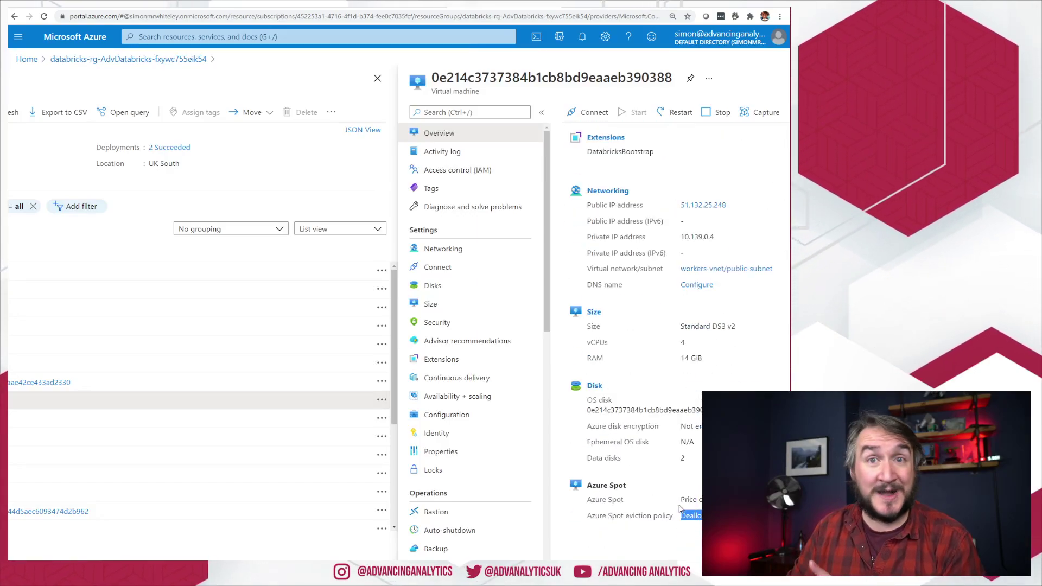
left_click_drag(599, 499, 701, 519)
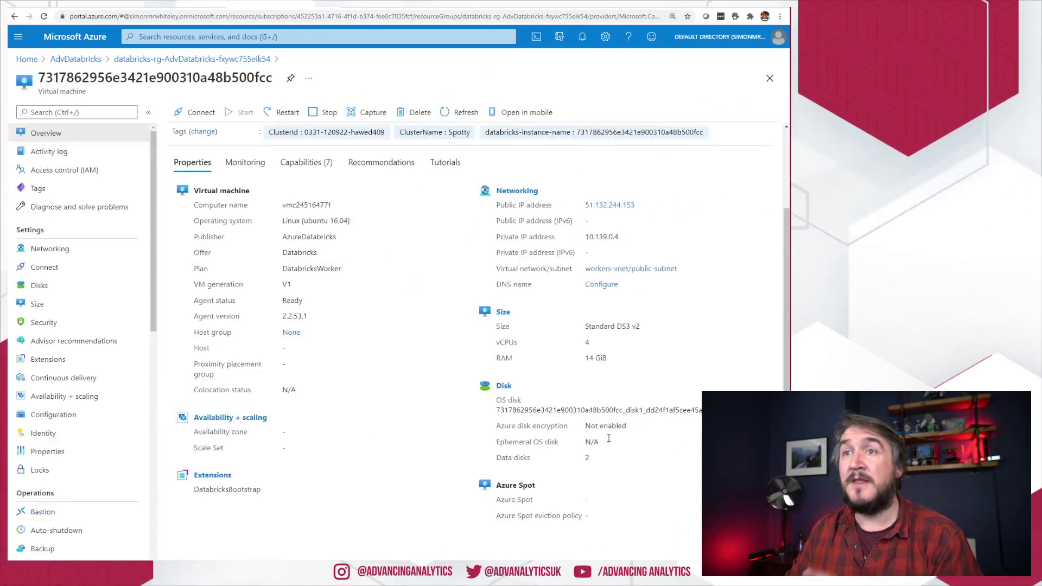
- Return to the Spotty cluster's resource group, open the virtual machine starting with d7d03a20 and examine its Azure Spot properties
left_click(156, 58)
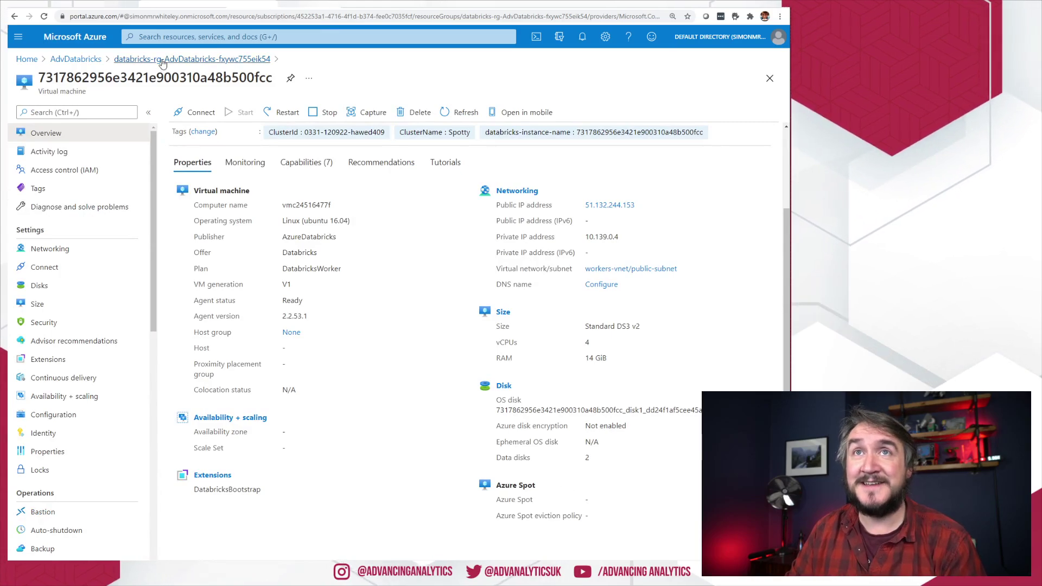
left_click(274, 504)
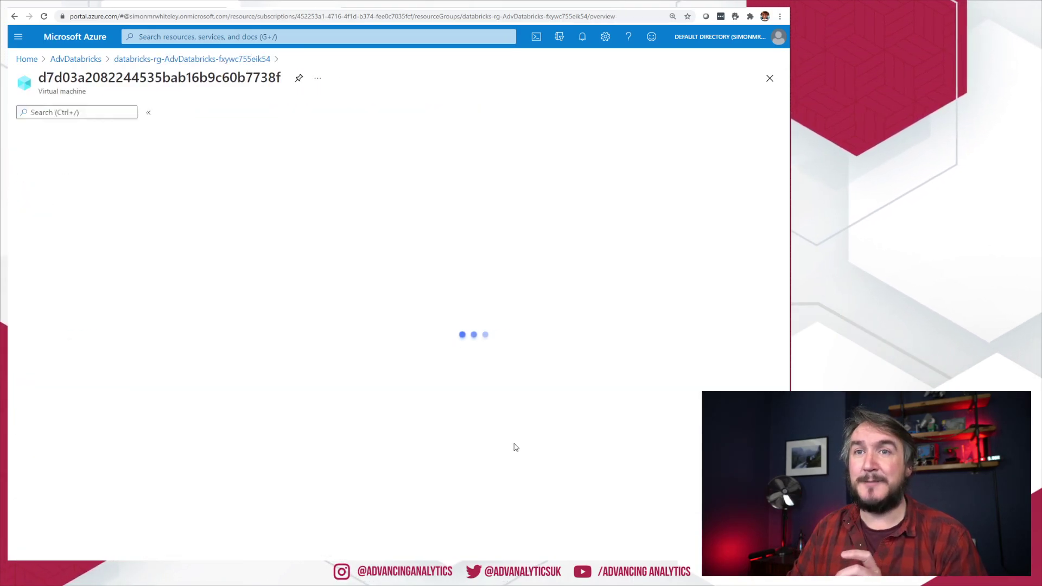
scroll(514, 418, "down", 5)
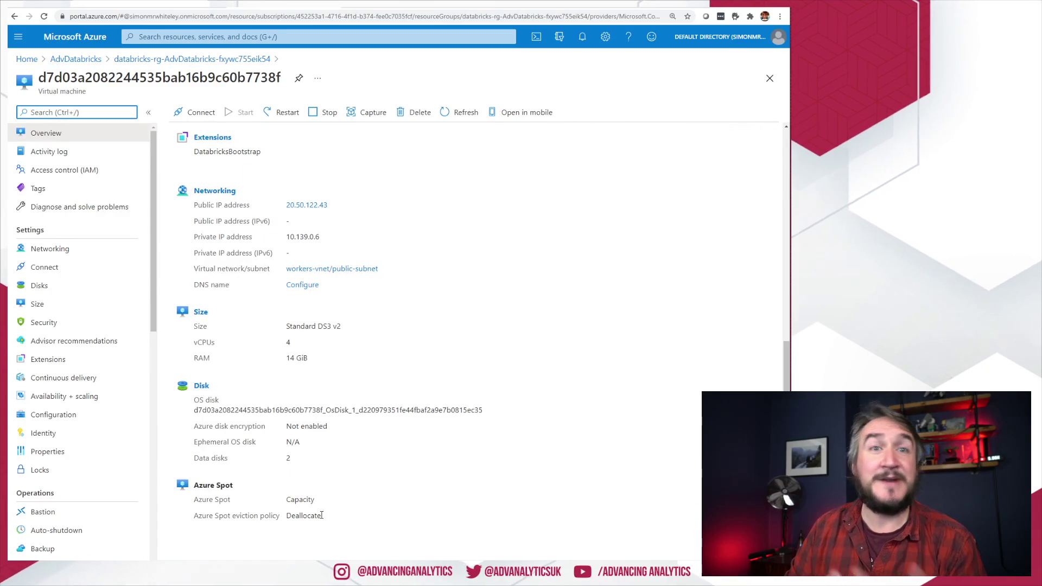
left_click_drag(321, 516, 207, 492)
left_click(302, 511)
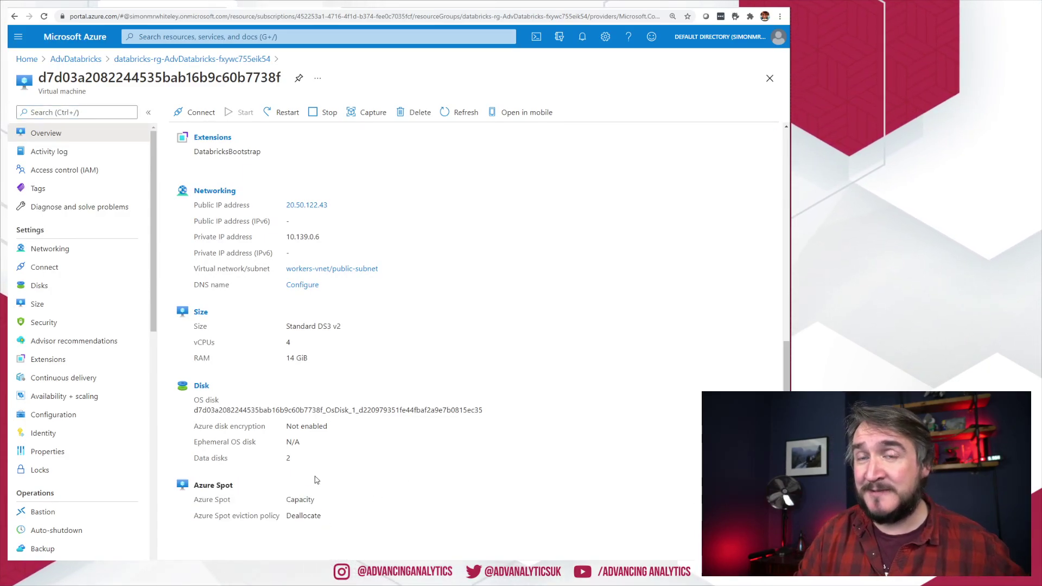
key("ctrl+plus")
key("ctrl+plus")
key("ctrl+plus")
key("ctrl+plus")
key("ctrl+plus")
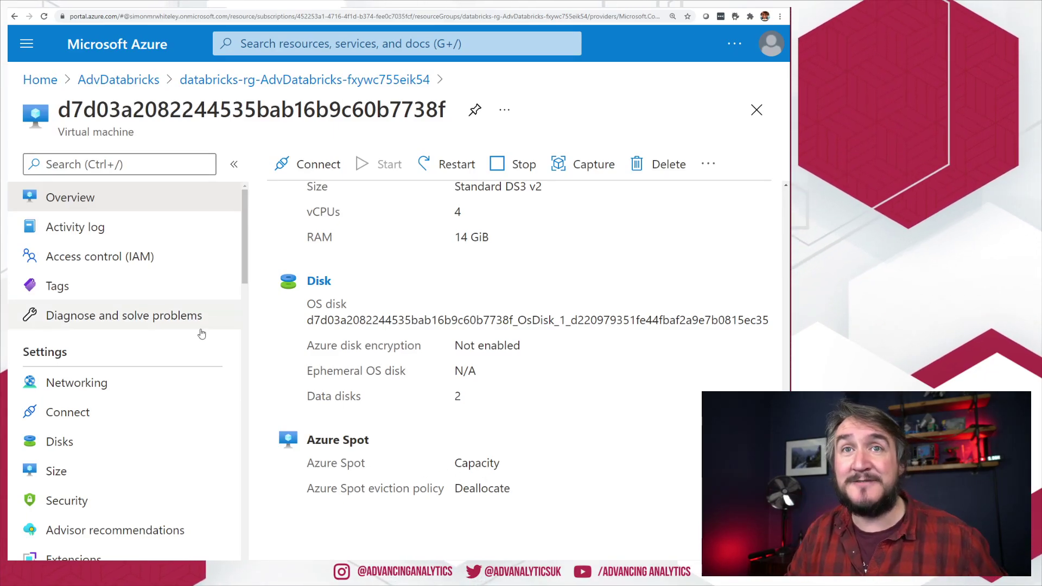
- Open the configuration of virtual machine d7d03a20 and examine its Azure Spot eviction types, including the Price or capacity description
key("ctrl+minus")
key("ctrl+minus")
key("ctrl+minus")
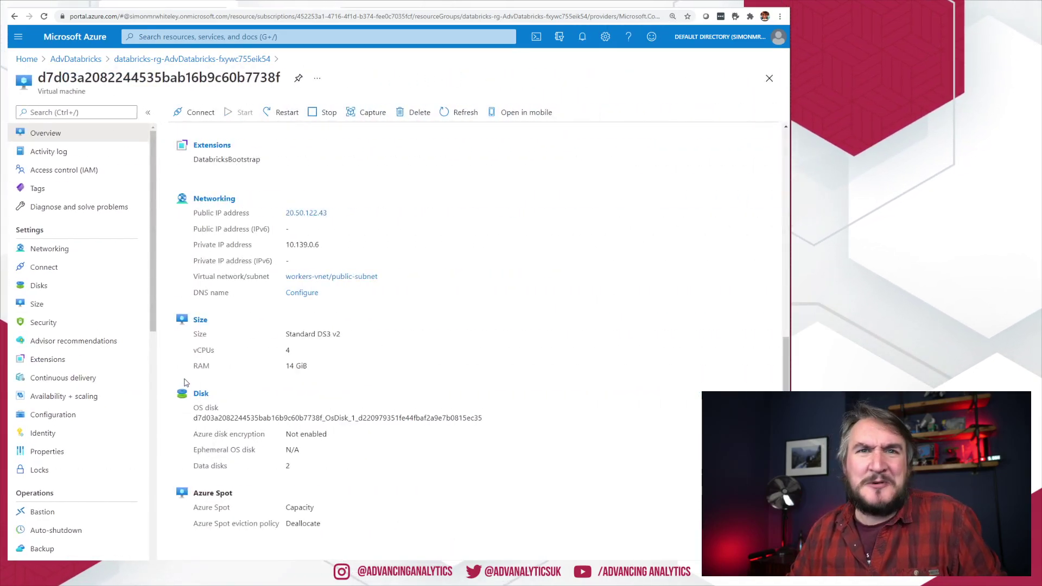
scroll(120, 298, "down", 3)
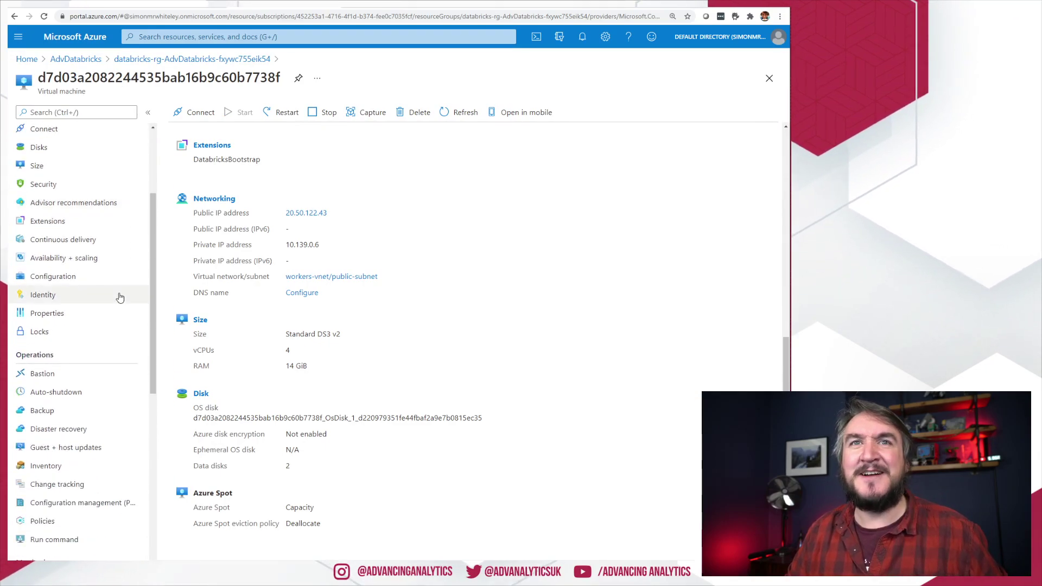
left_click(64, 276)
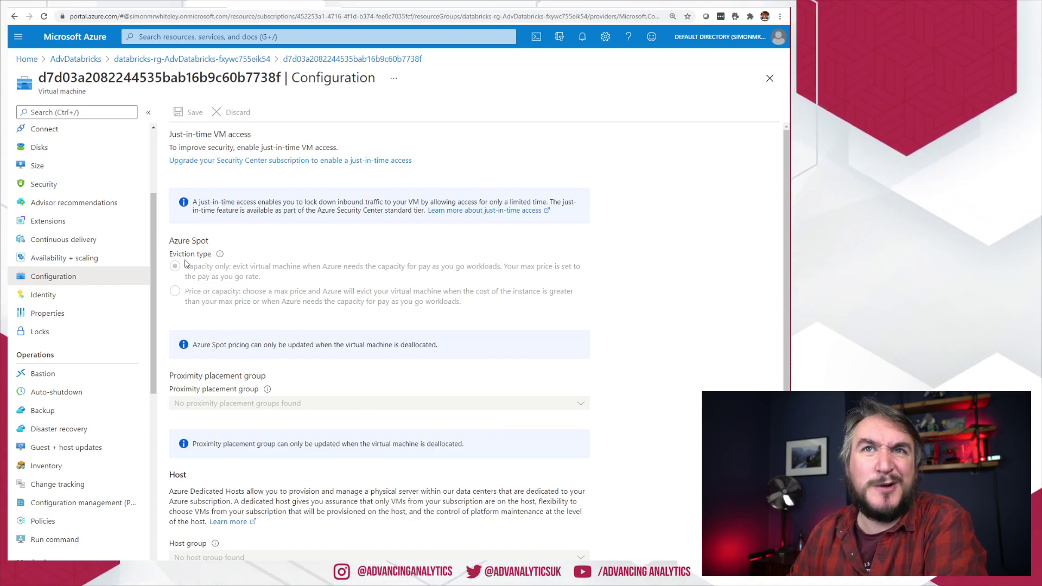
left_click_drag(186, 292, 361, 306)
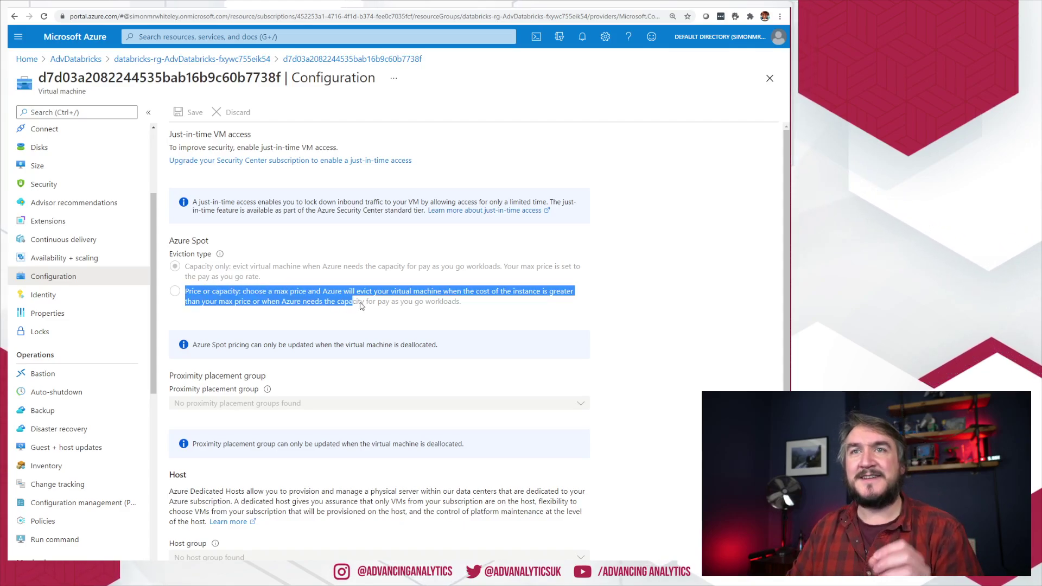
left_click(347, 301)
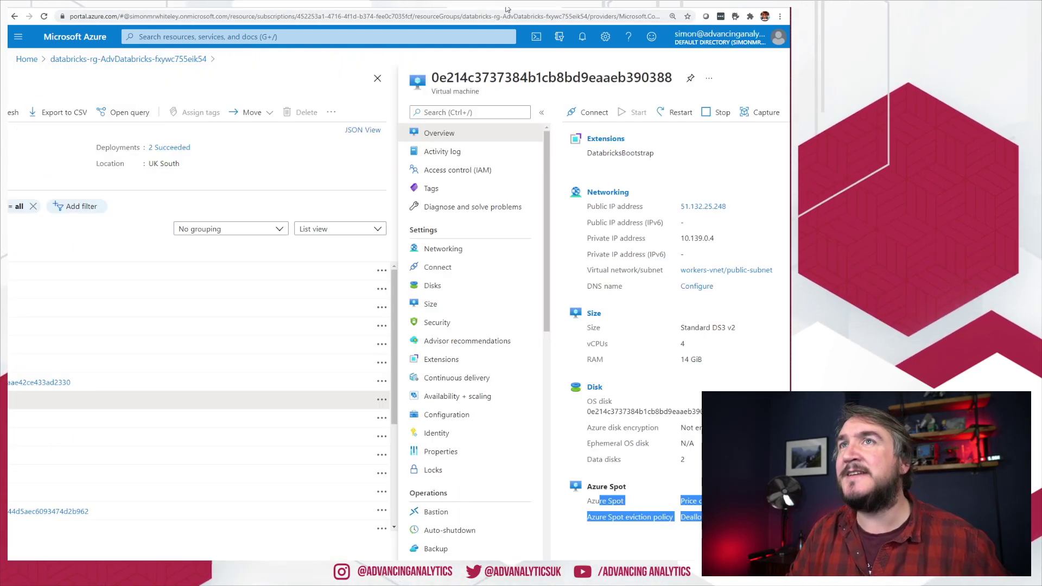
- Open the configuration of virtual machine 0e214c37 and compare the Capacity only and Price or capacity eviction type descriptions
left_click(434, 416)
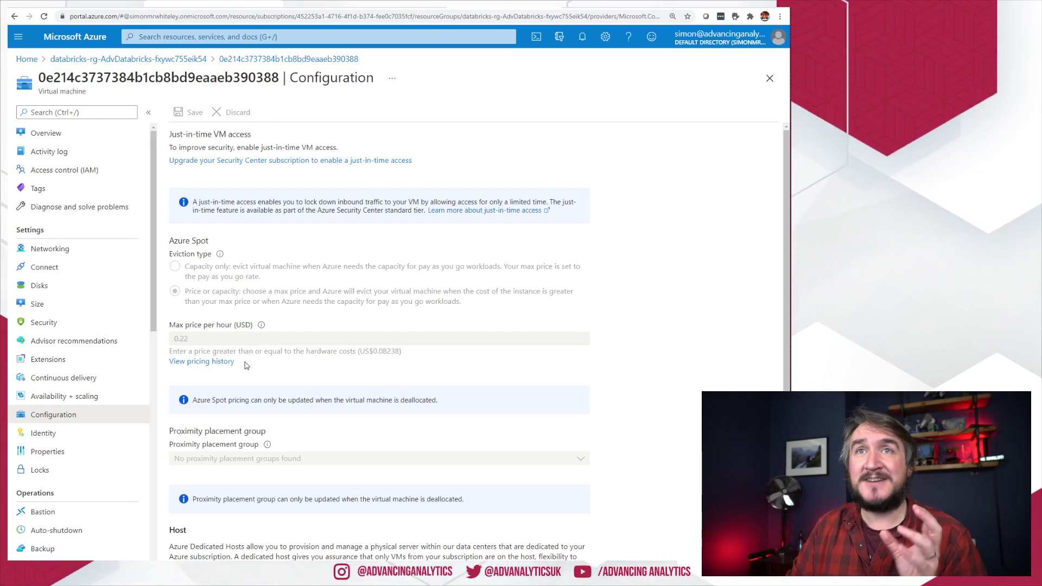
key("ctrl+plus")
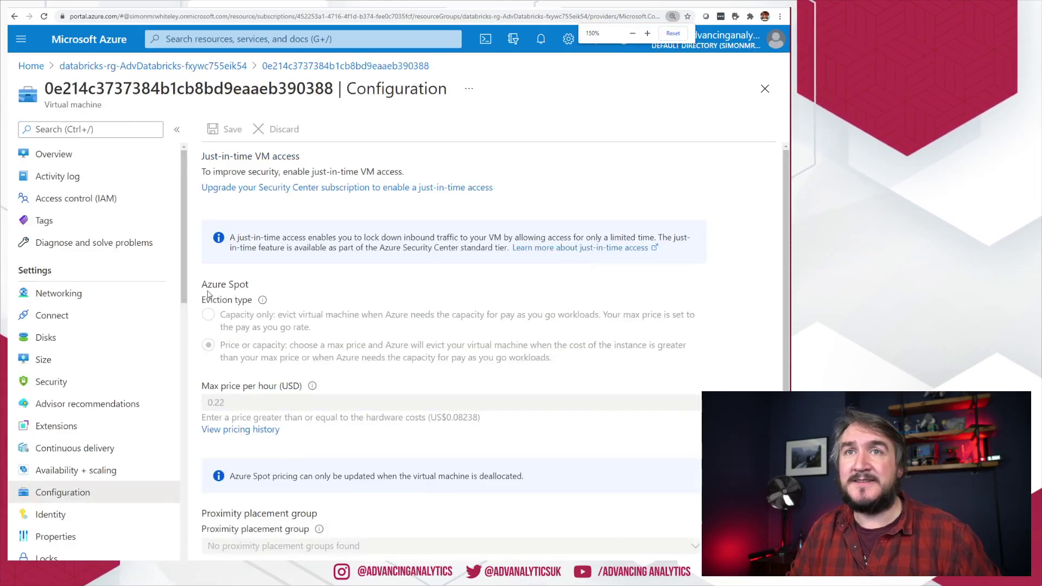
left_click(233, 314)
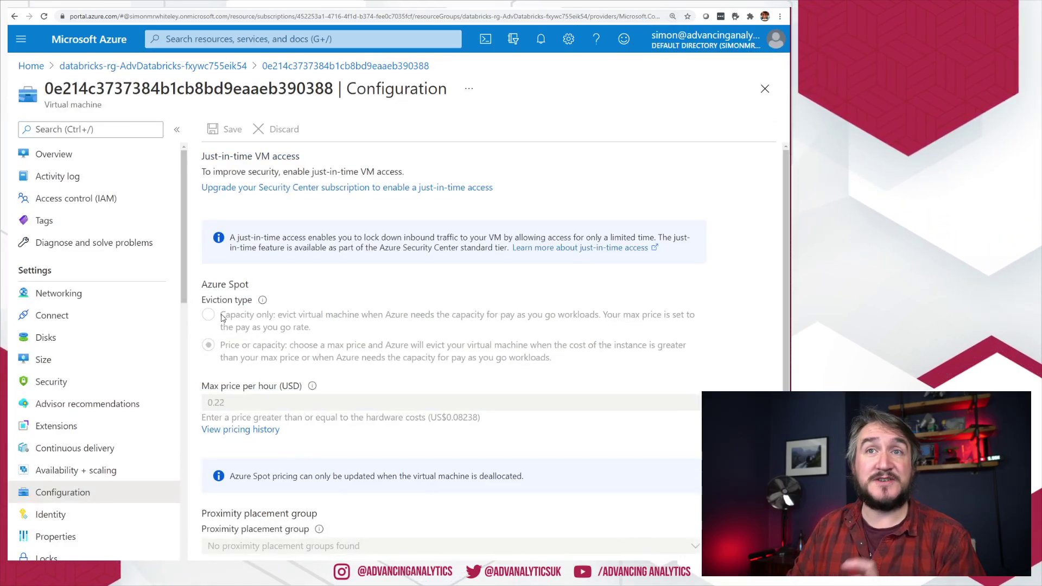
left_click_drag(223, 318, 319, 330)
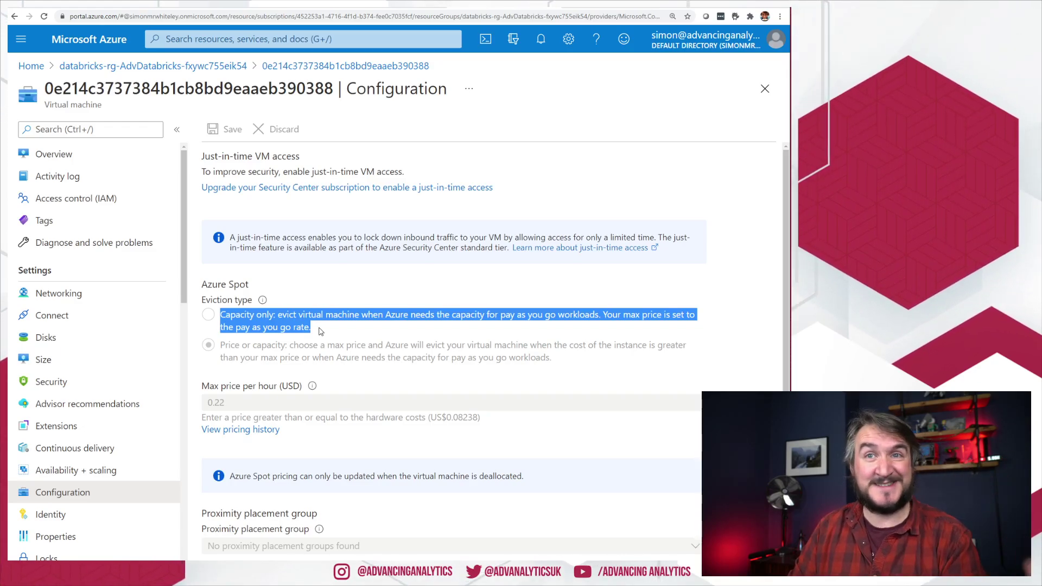
left_click(239, 343)
left_click_drag(221, 345, 285, 349)
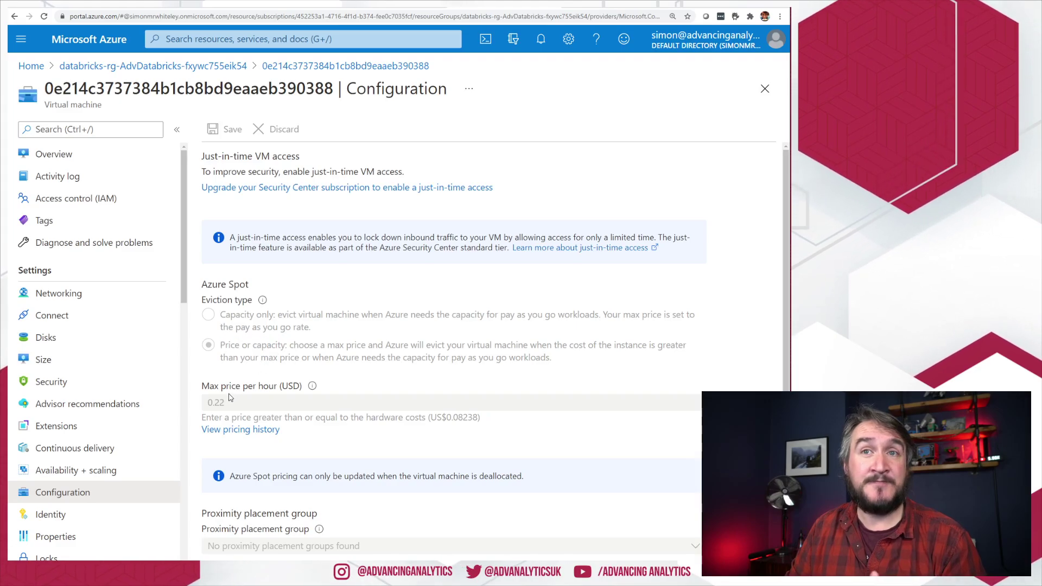
- Examine the maximum hourly price of virtual machine 0e214c37 and view its three-month Azure Spot pricing history
left_click_drag(225, 403, 209, 400)
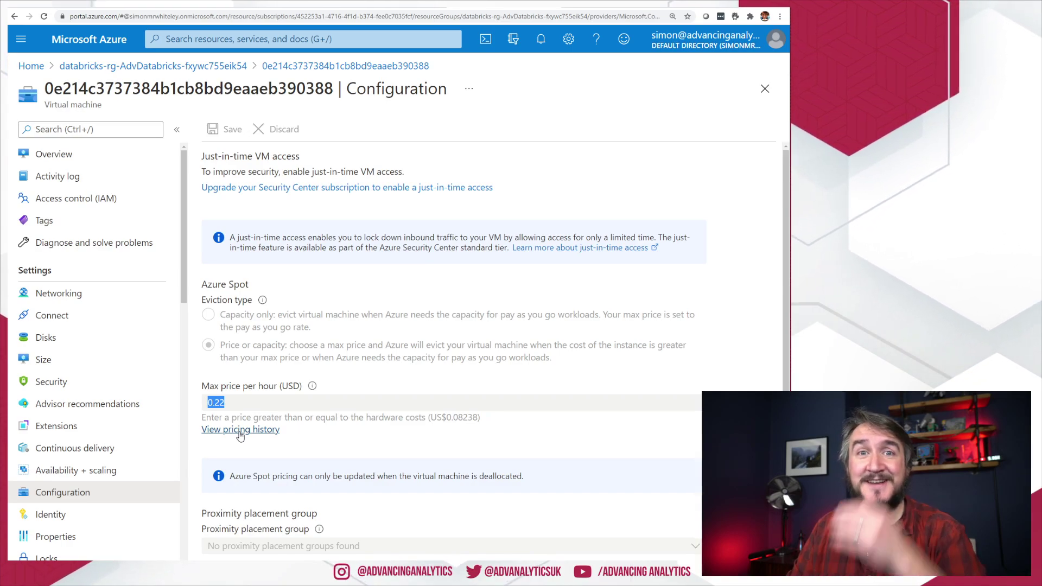
left_click(231, 401)
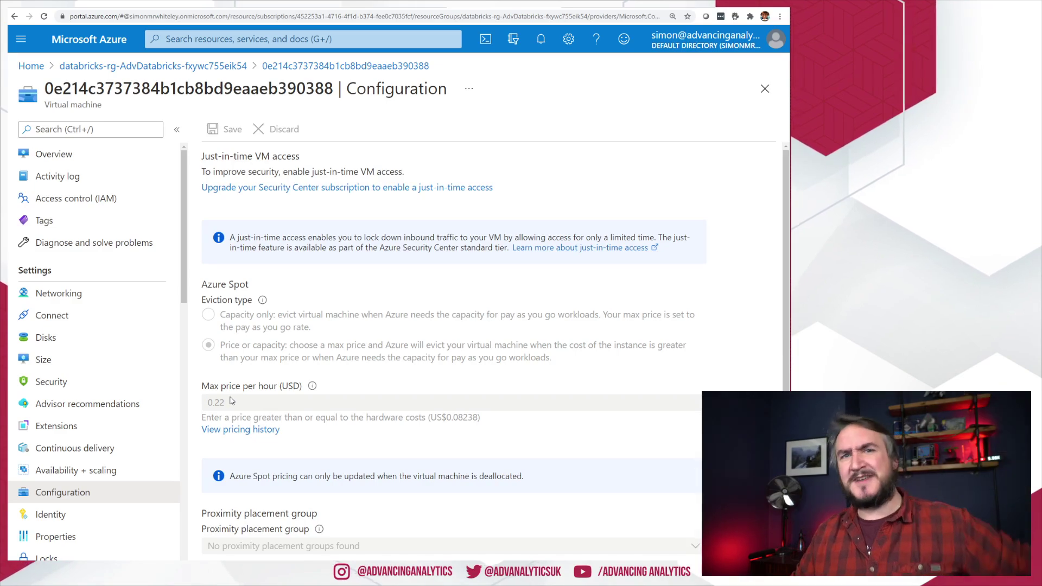
left_click(249, 430)
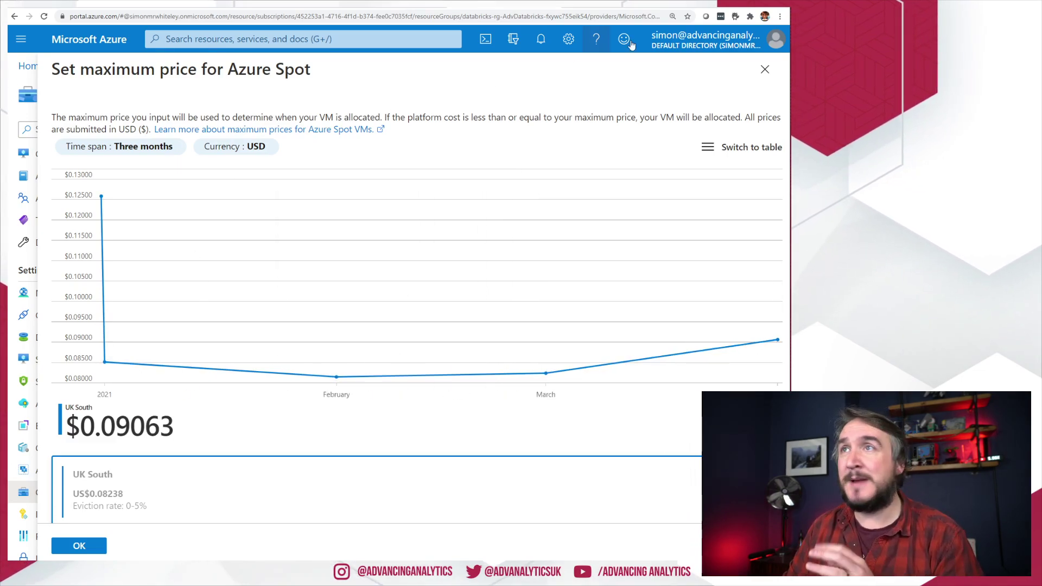
left_click(765, 72)
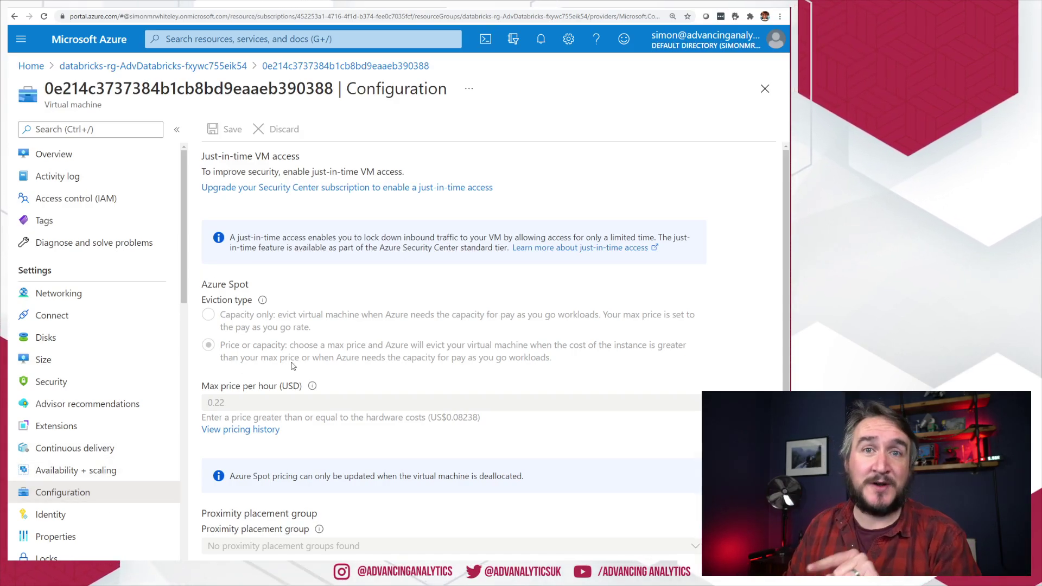
left_click(253, 430)
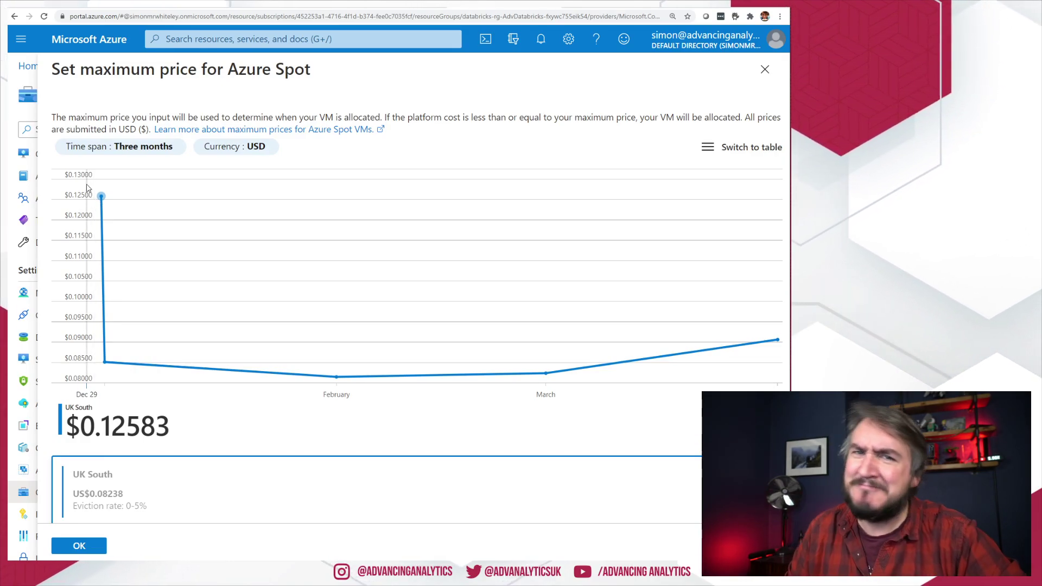
- Open the Spotty cluster in Databricks, and run databricks clusters in Command Prompt to list the available subcommands
left_click(147, 7)
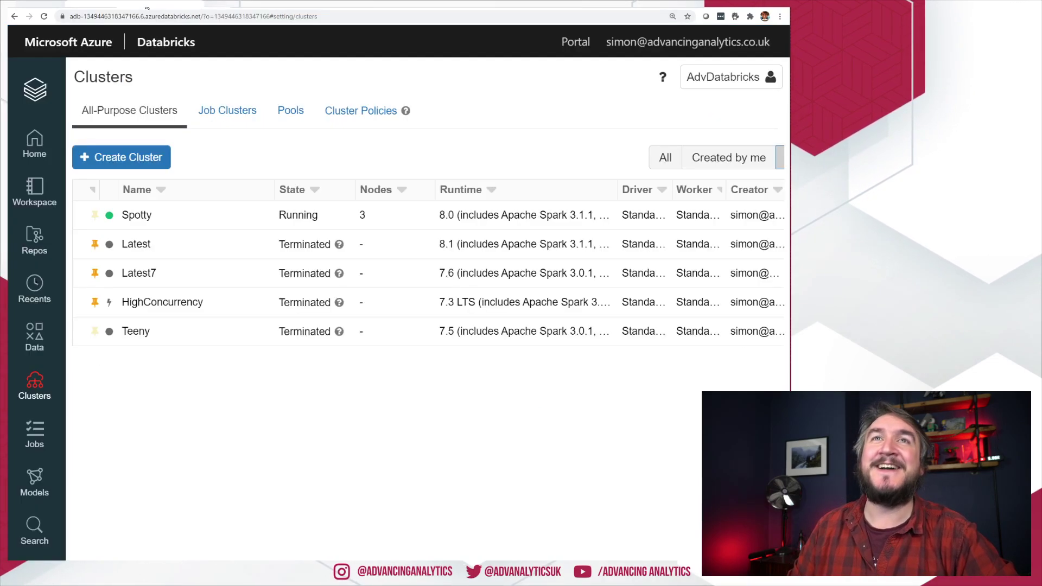
left_click(181, 217)
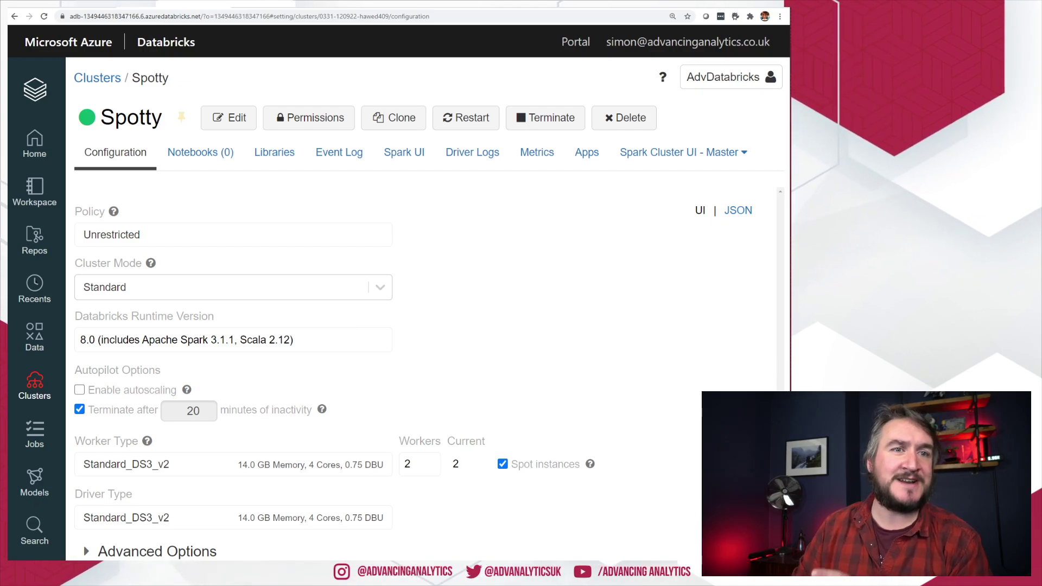
key("alt+Tab")
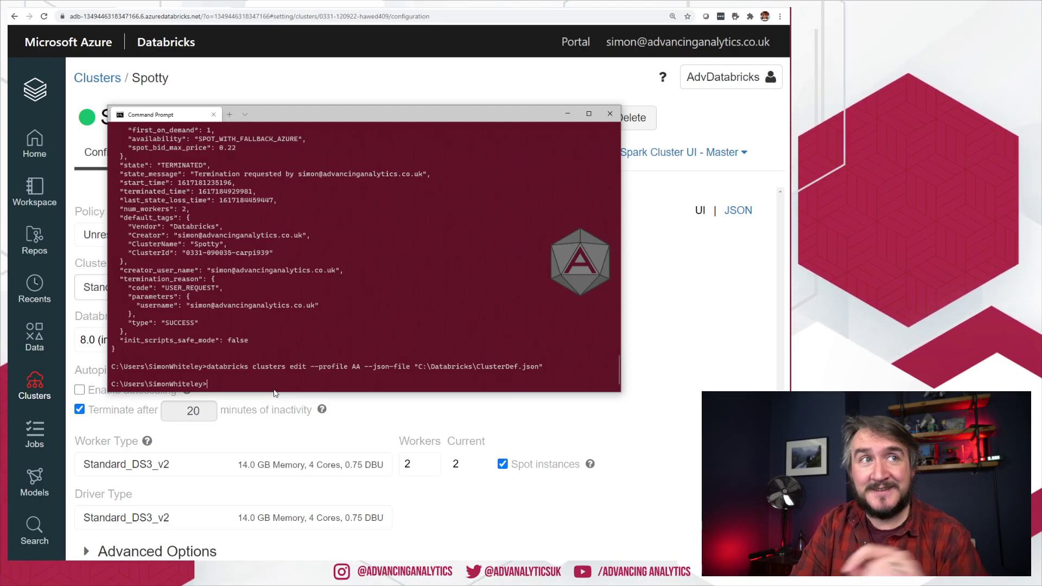
scroll(466, 360, "up", 4)
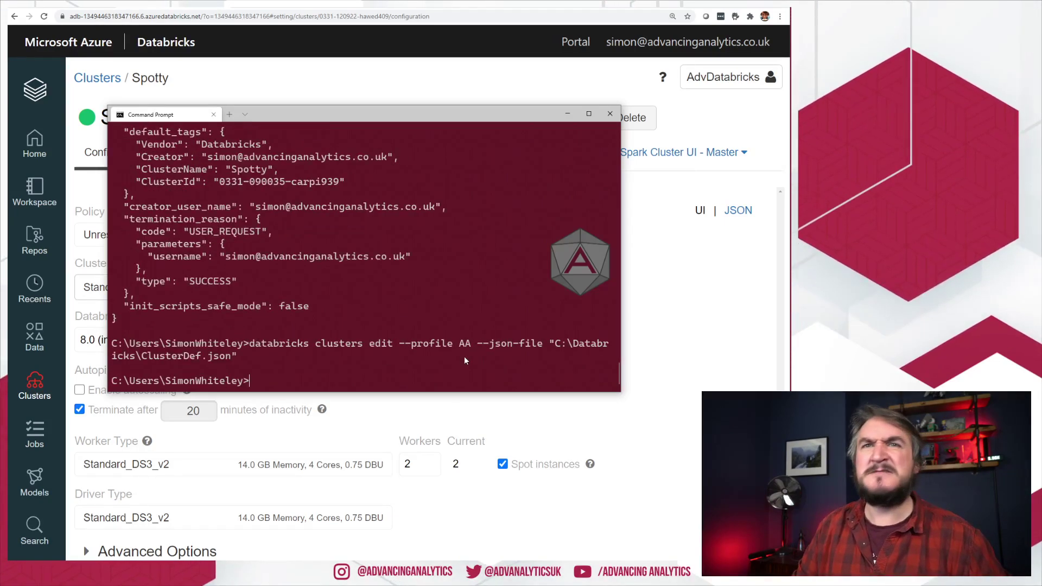
scroll(464, 359, "up", 1)
type("data")
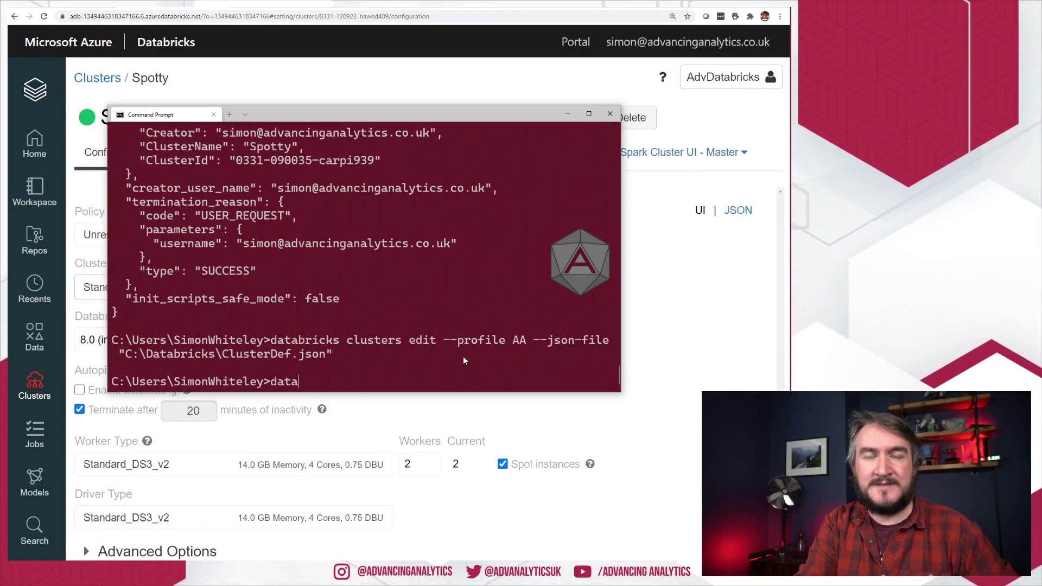
type("bricks clusters")
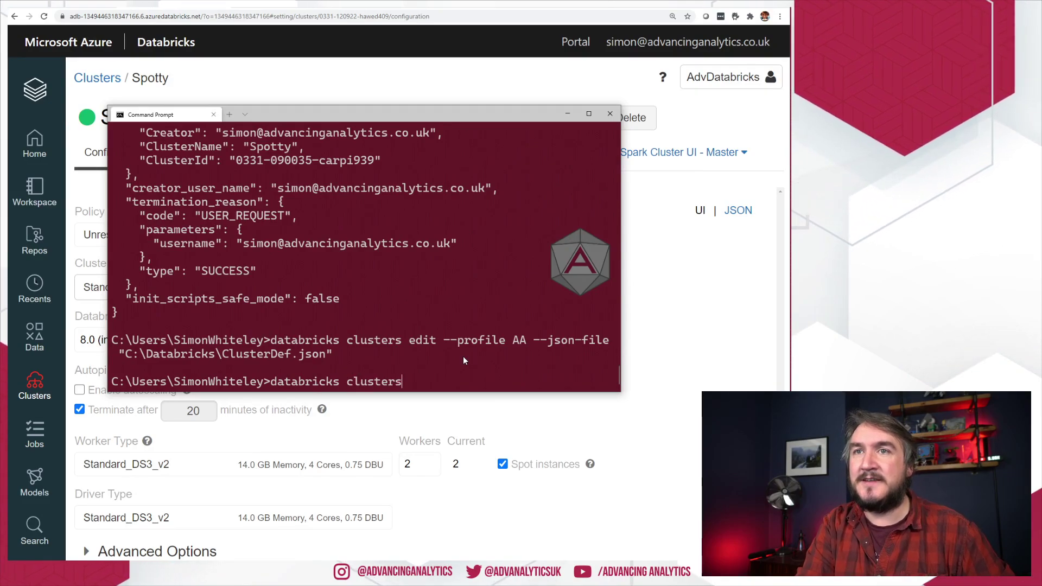
key("Return")
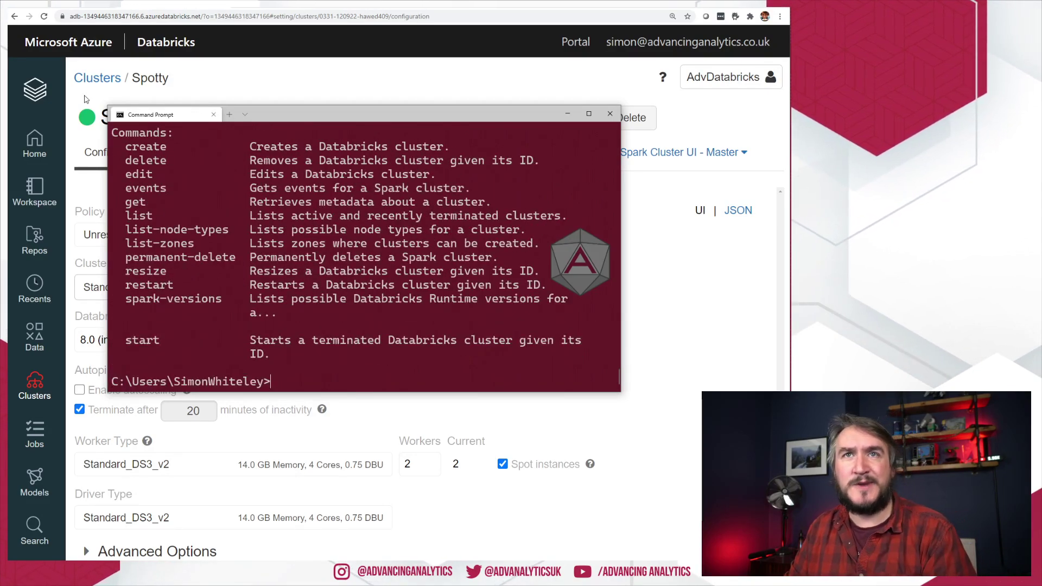
- Examine the earlier databricks clusters edit command with its --json-file argument, and the spot_bid_max_price in the Spotty cluster's JSON
double_click(129, 176)
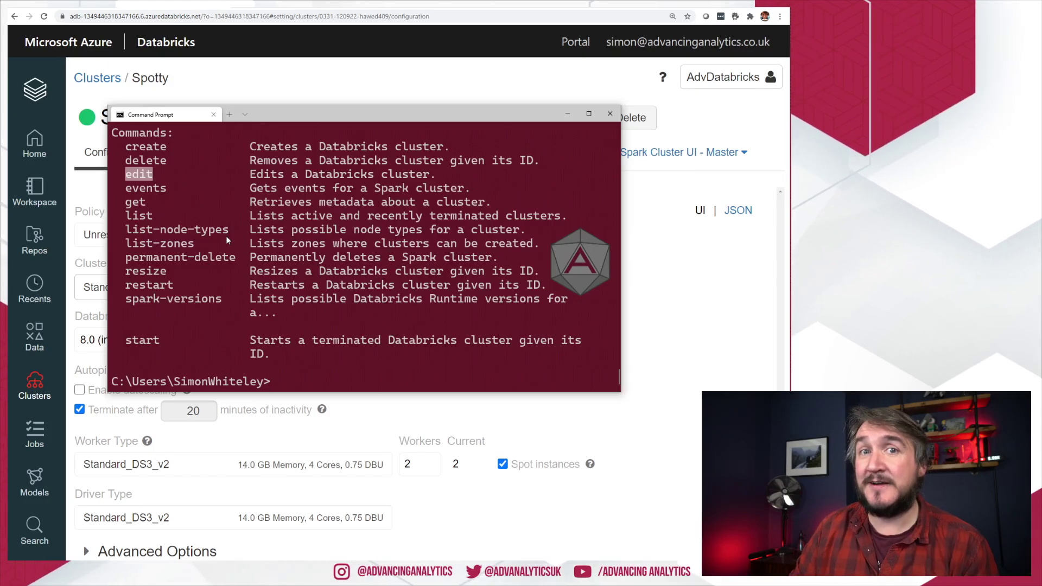
scroll(259, 262, "up", 7)
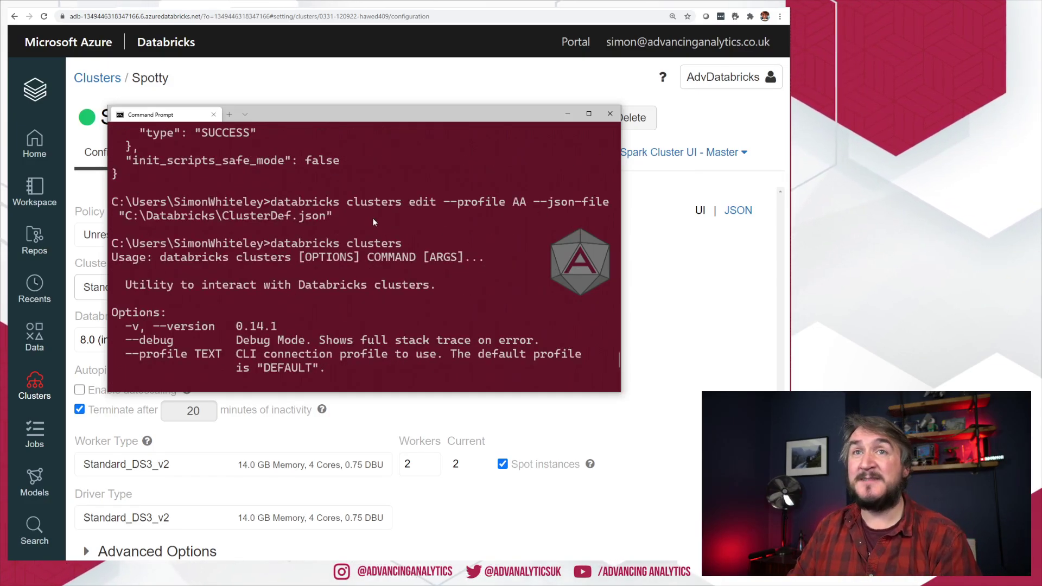
left_click_drag(330, 217, 161, 217)
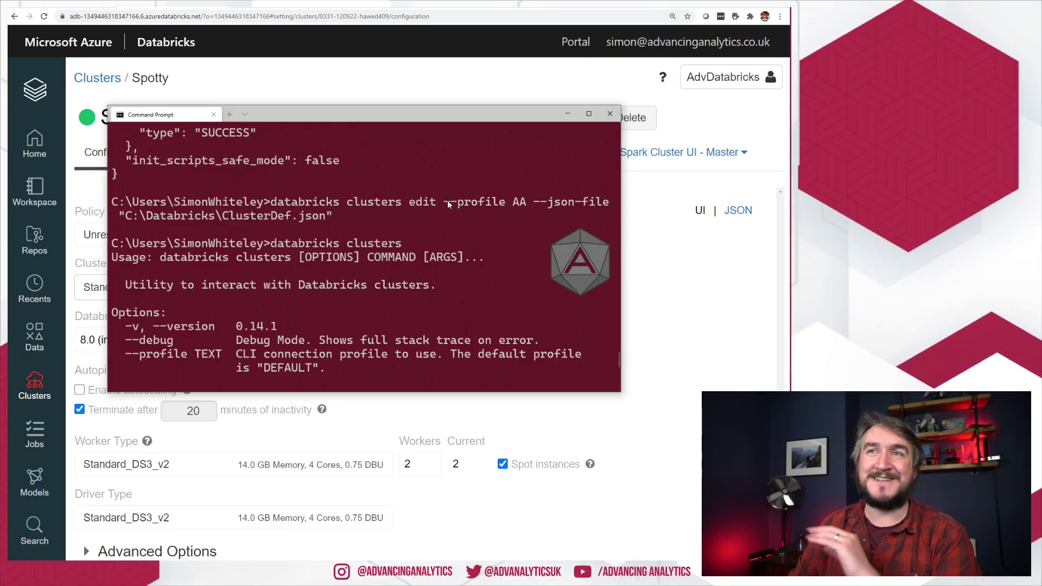
left_click_drag(446, 204, 607, 211)
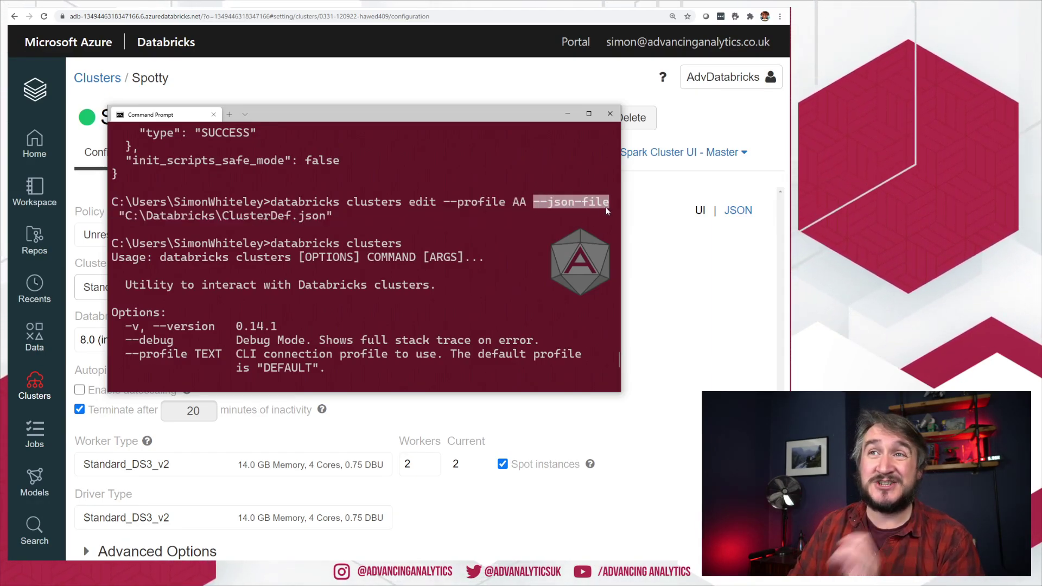
left_click_drag(120, 217, 298, 217)
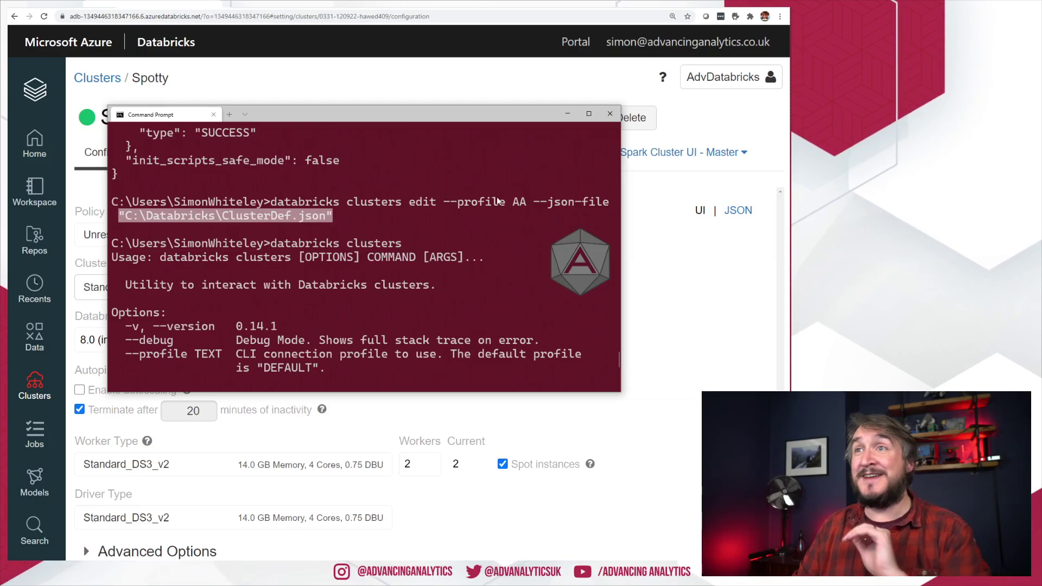
key("alt+Tab")
left_click(739, 212)
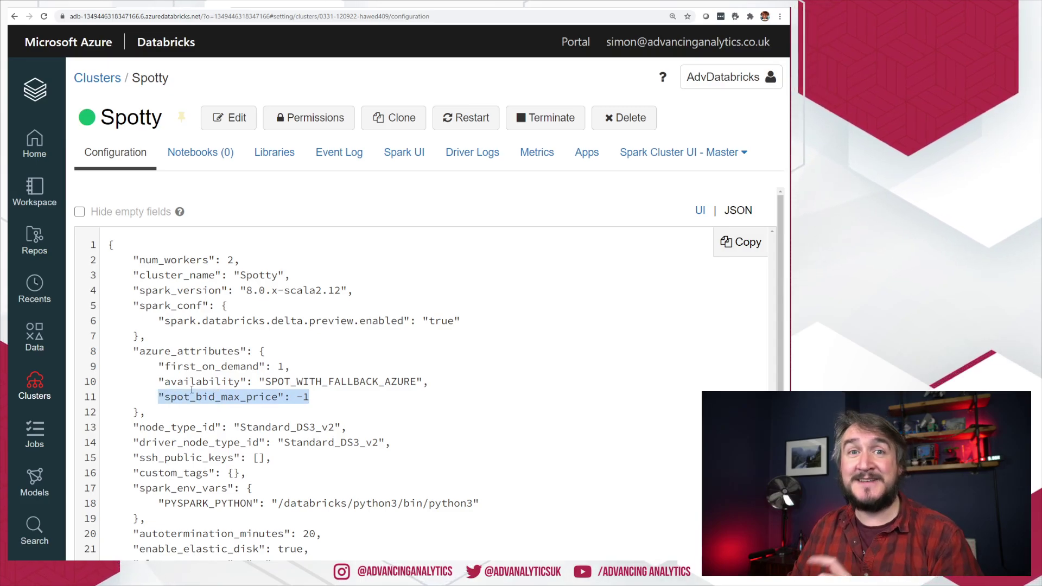
- Check the definition's file name in File Explorer and run databricks clusters edit --profile AA --json-file "C:\Databricks\ClusterDefin.json" in Command Prompt
key("alt+Tab")
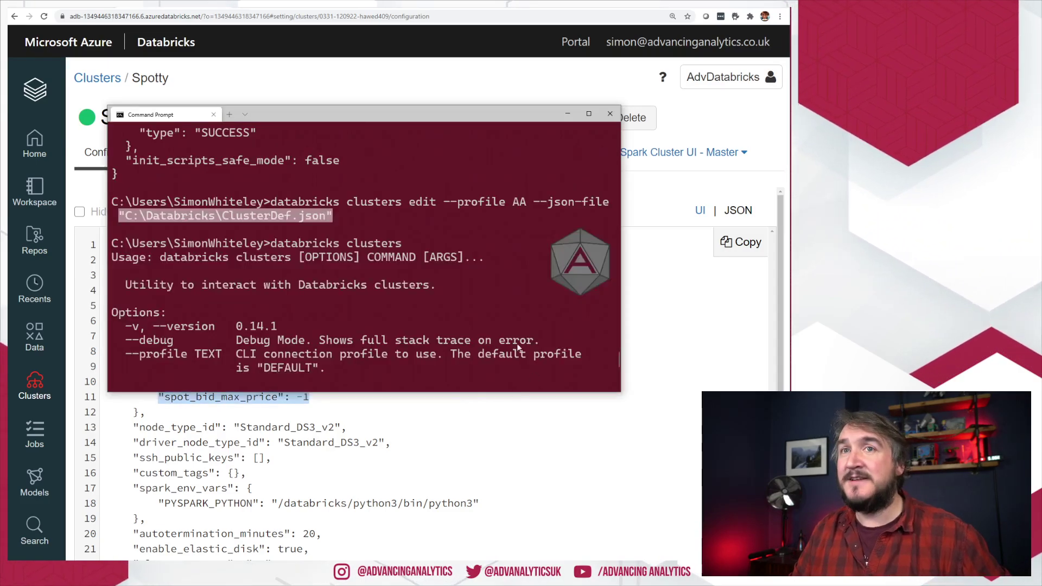
type("databricks clusters")
type("edit --profile AA --json-file \"C:\\Databricks\\ClusterDef.json\"")
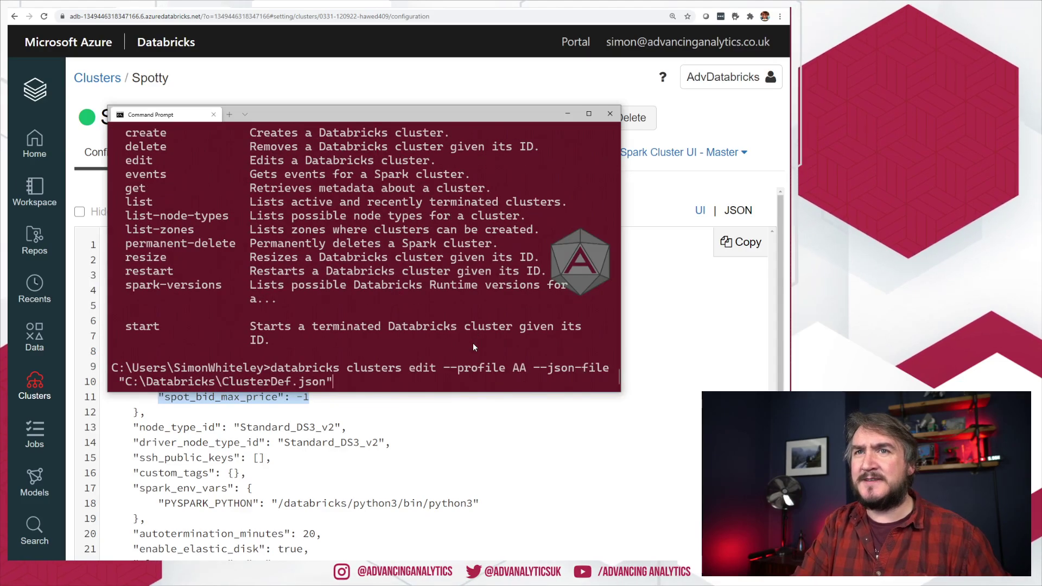
type("in")
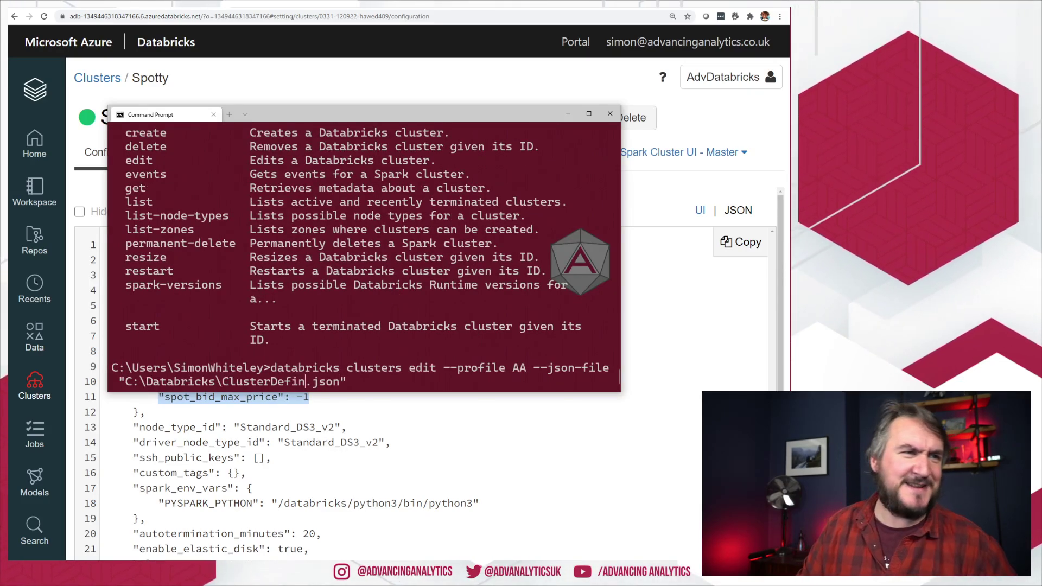
key("alt+Tab")
left_click(418, 176)
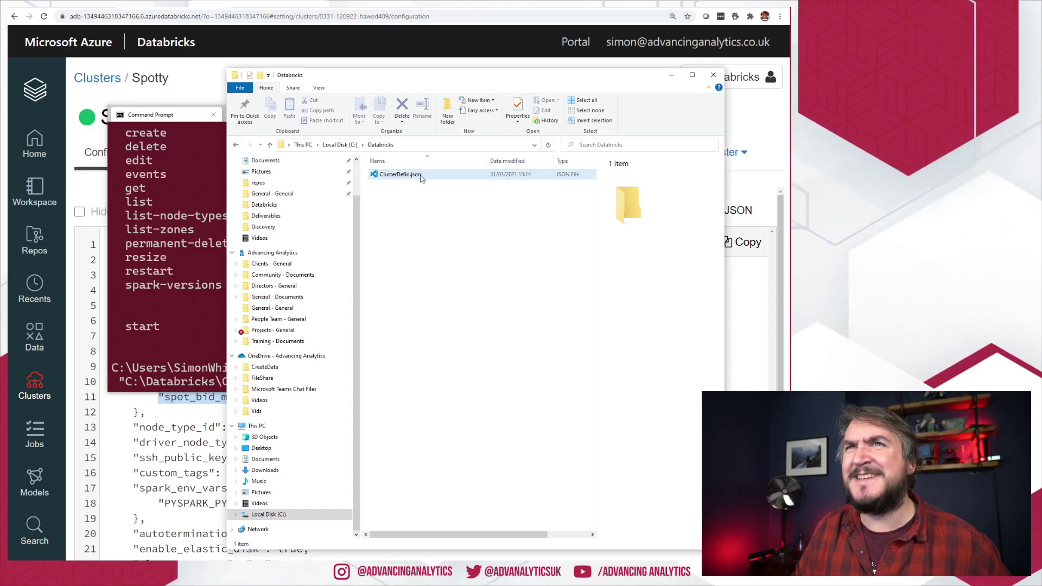
left_click(176, 341)
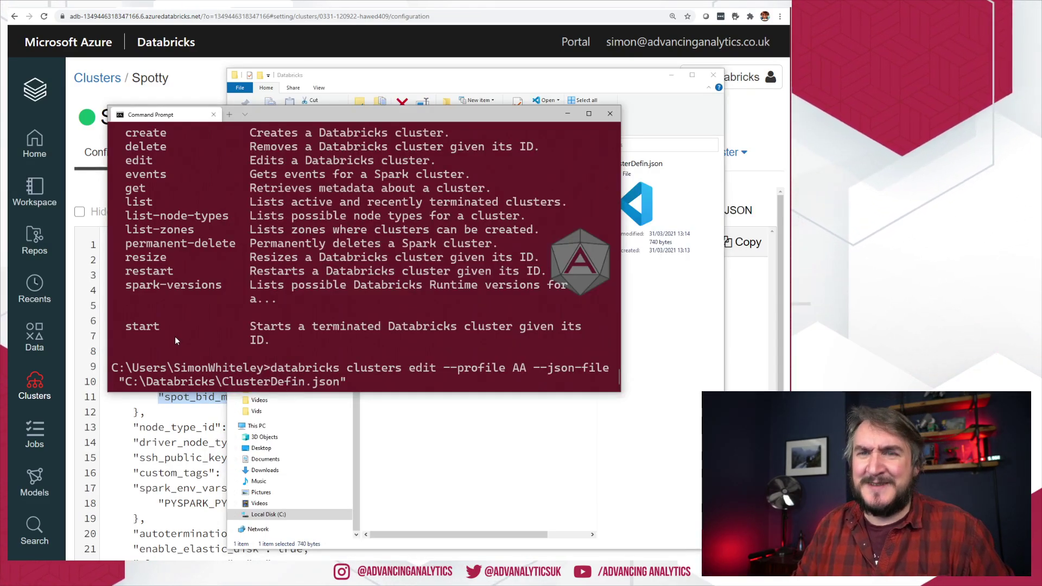
key("Return")
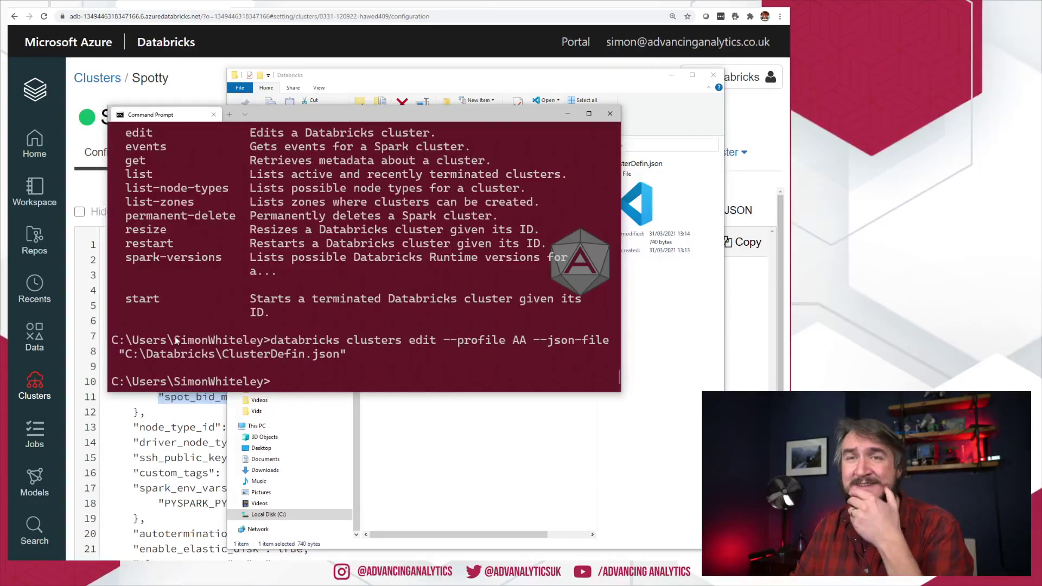
- Return to the Spotty cluster in Databricks and compare its UI configuration with the spot_bid_max_price in its JSON definition
left_click(167, 447)
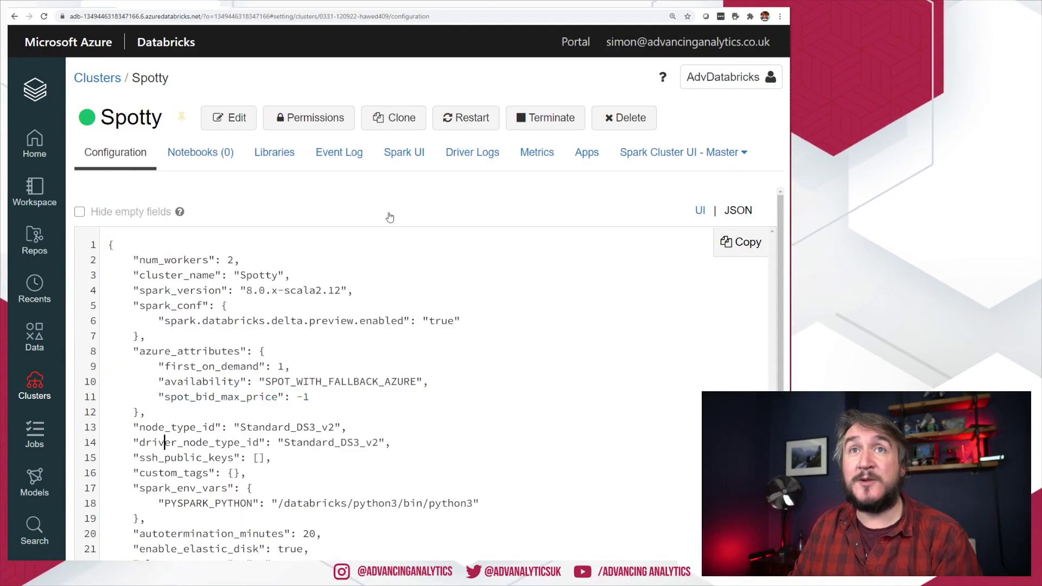
left_click(702, 213)
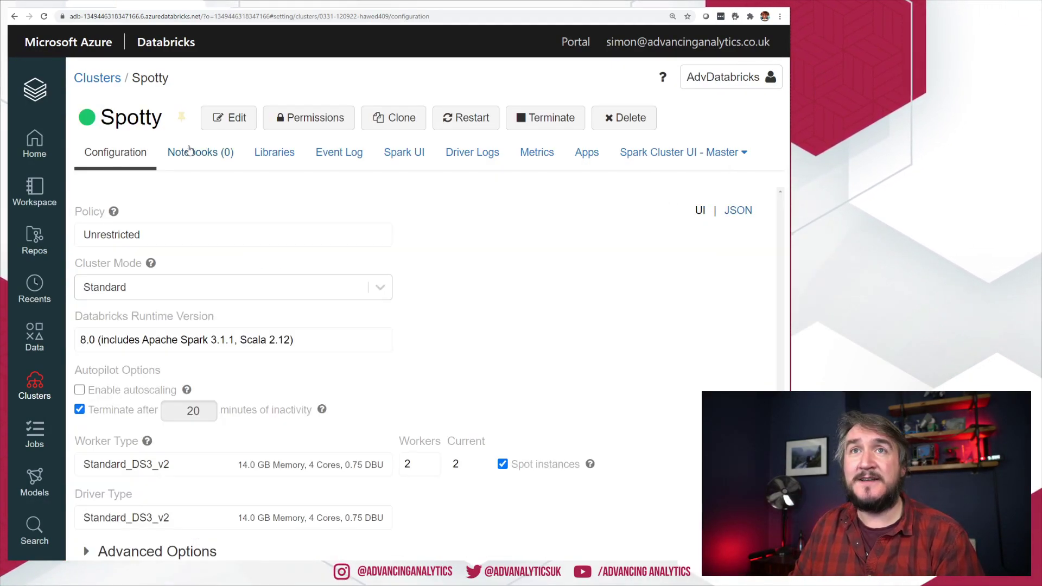
left_click(739, 212)
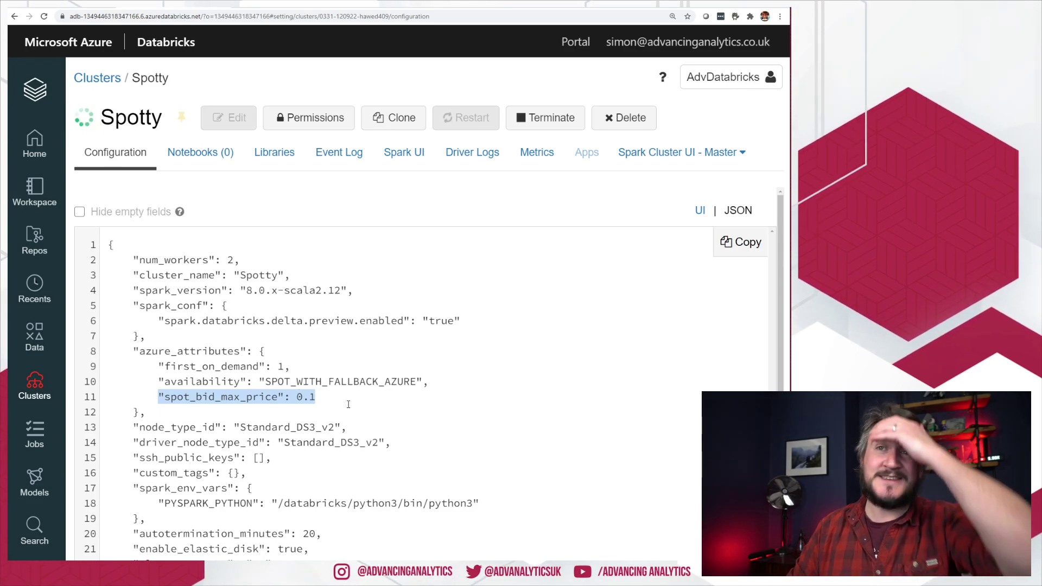
left_click(700, 212)
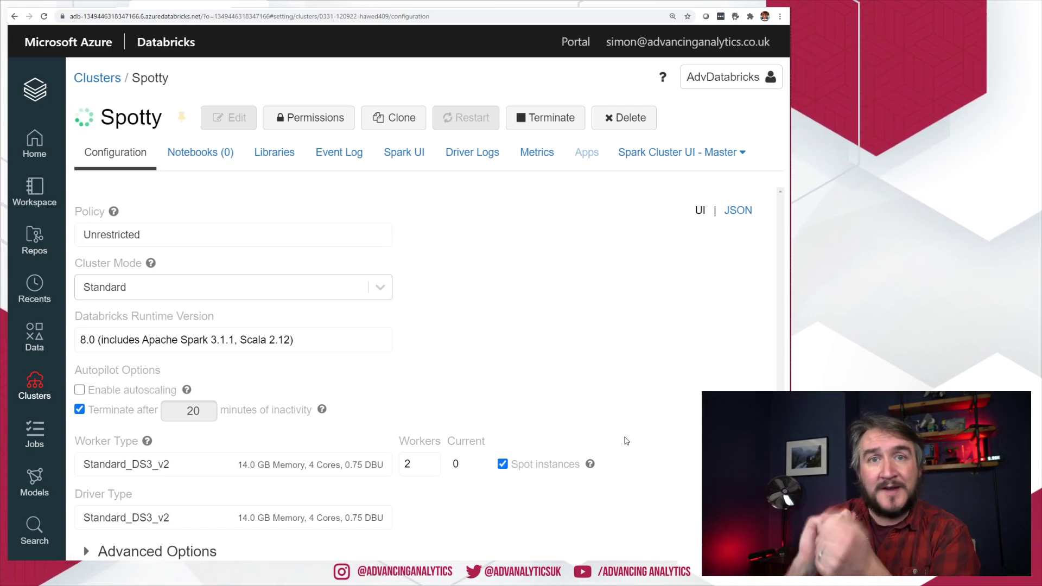
left_click(736, 211)
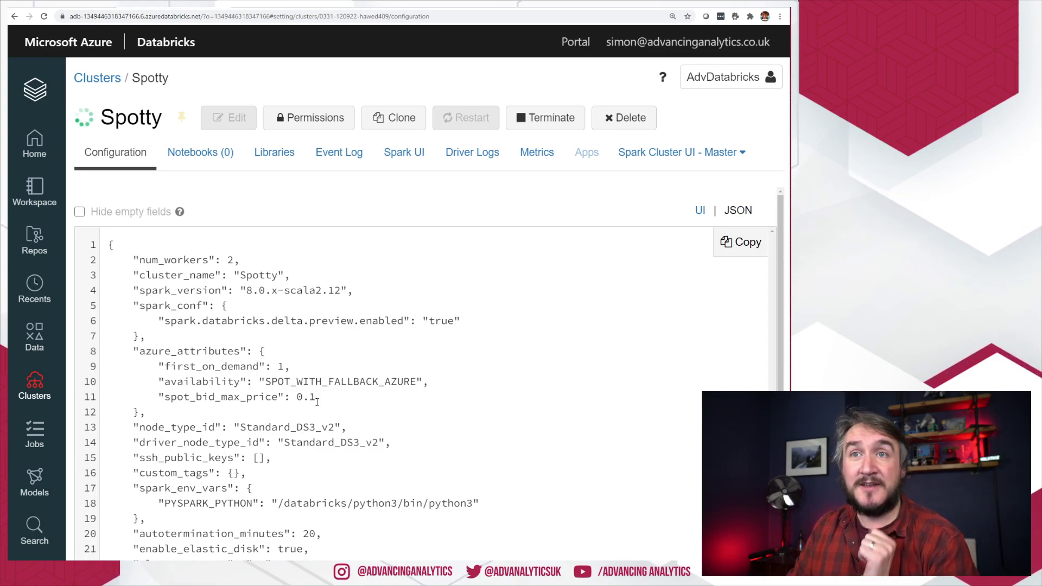
left_click_drag(317, 402, 153, 401)
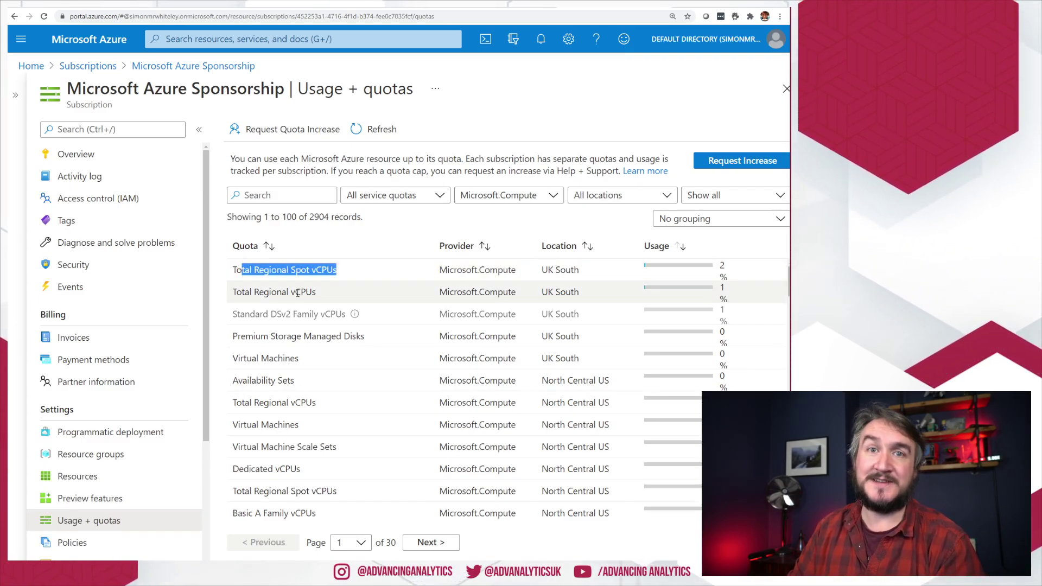
- Examine the UK South Total Regional Spot vCPUs and Total Regional vCPUs quotas in the Azure subscription's Usage + quotas
left_click(326, 286)
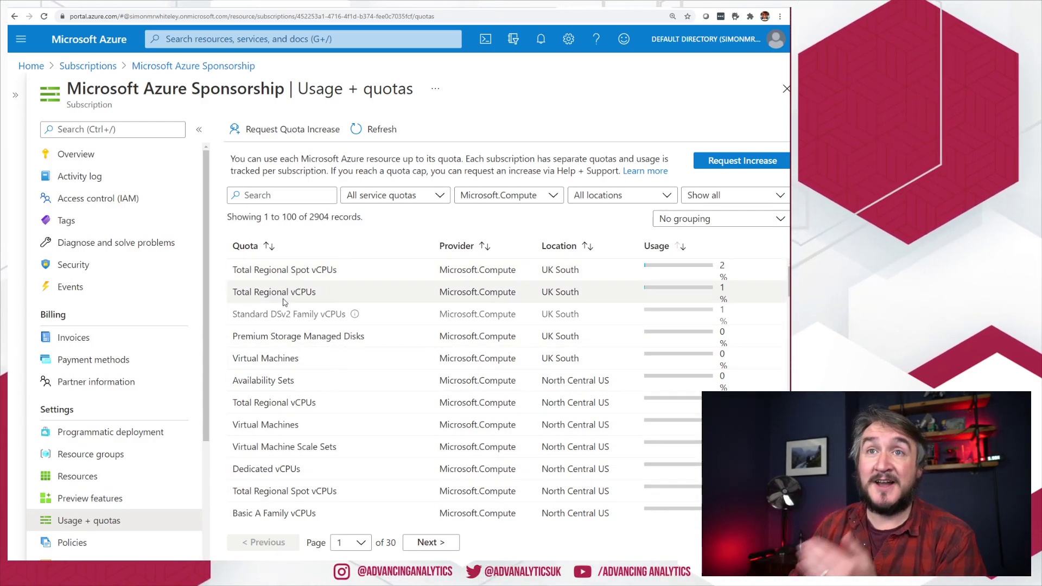
left_click_drag(254, 292, 314, 293)
scroll(462, 301, "right", 1)
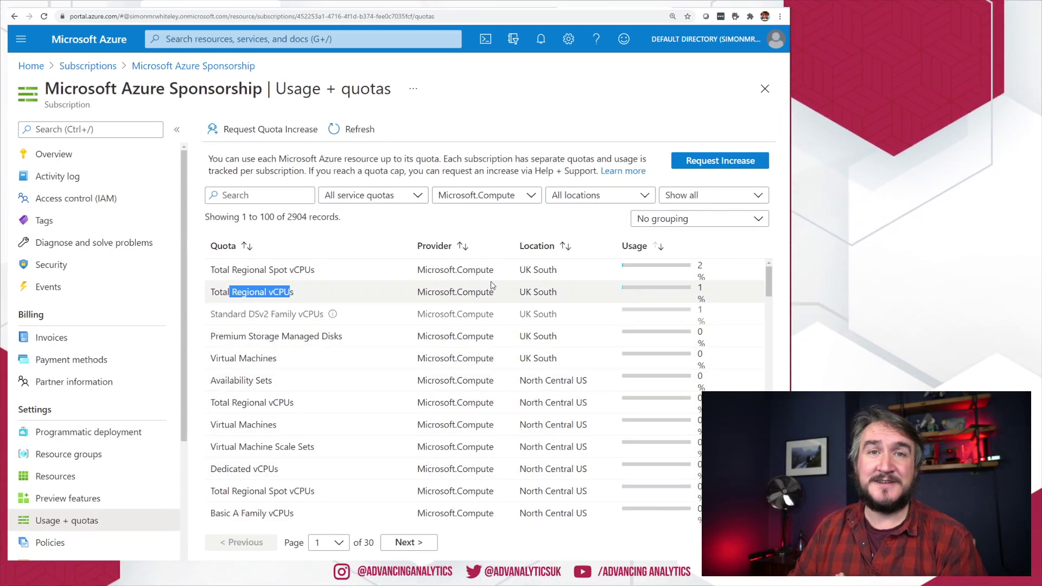
left_click_drag(320, 270, 212, 270)
left_click(213, 269)
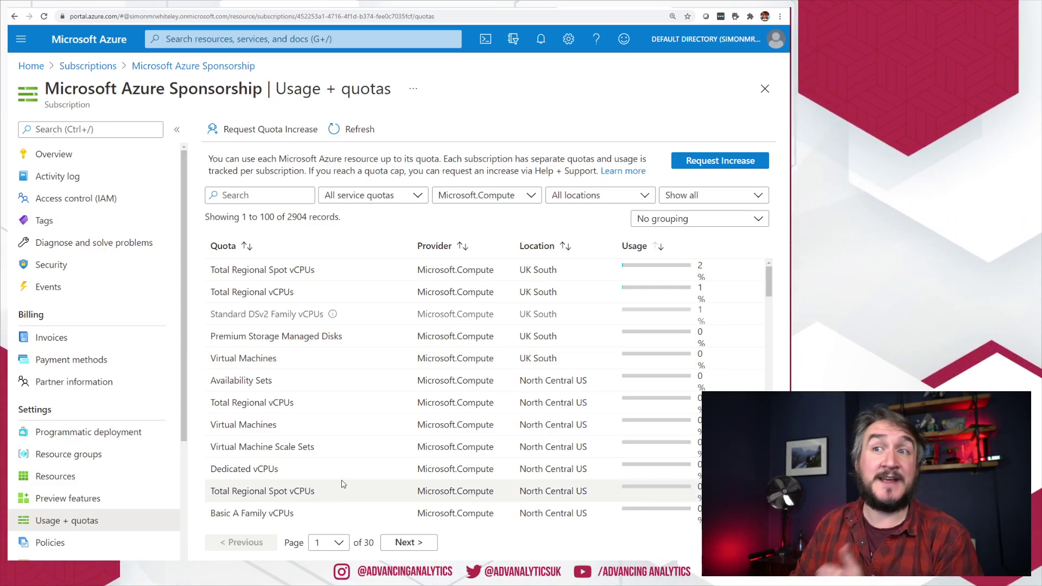
- Filter the Microsoft.Compute quota list by location to show only UK South
left_click(567, 195)
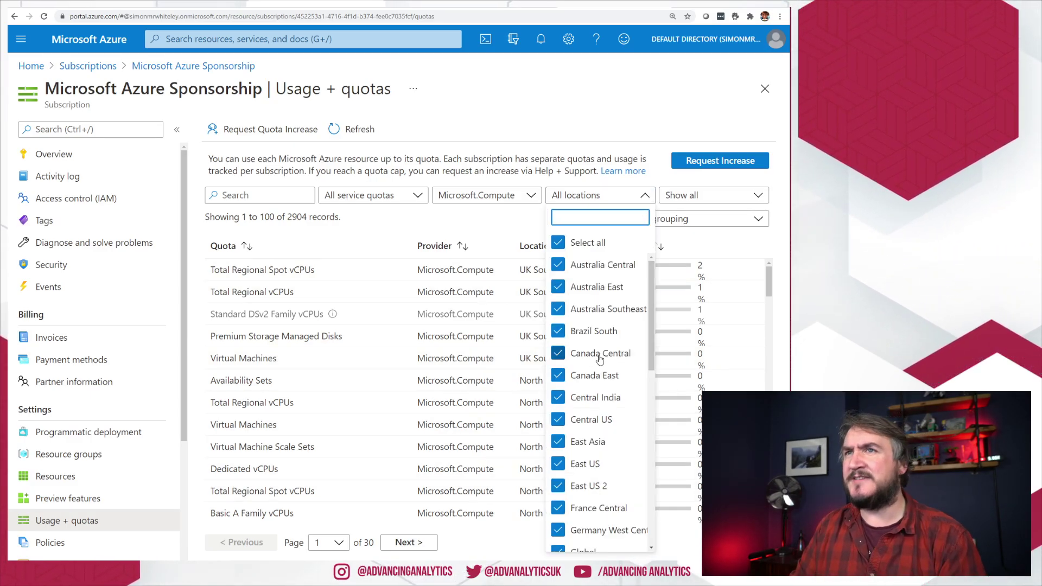
left_click(575, 196)
left_click(577, 195)
left_click(558, 243)
left_click(558, 287)
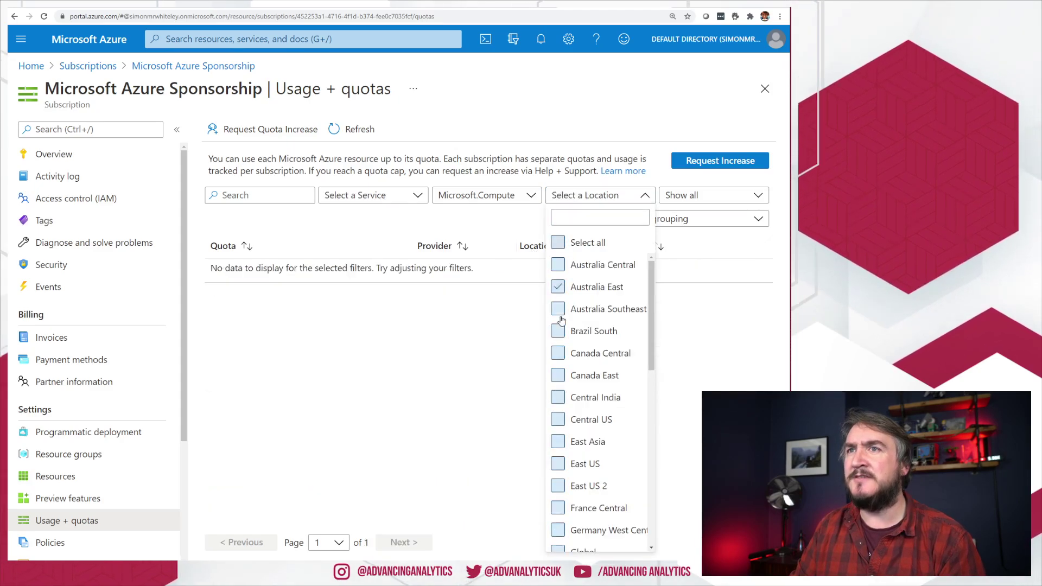
scroll(562, 321, "down", 8)
left_click(582, 478)
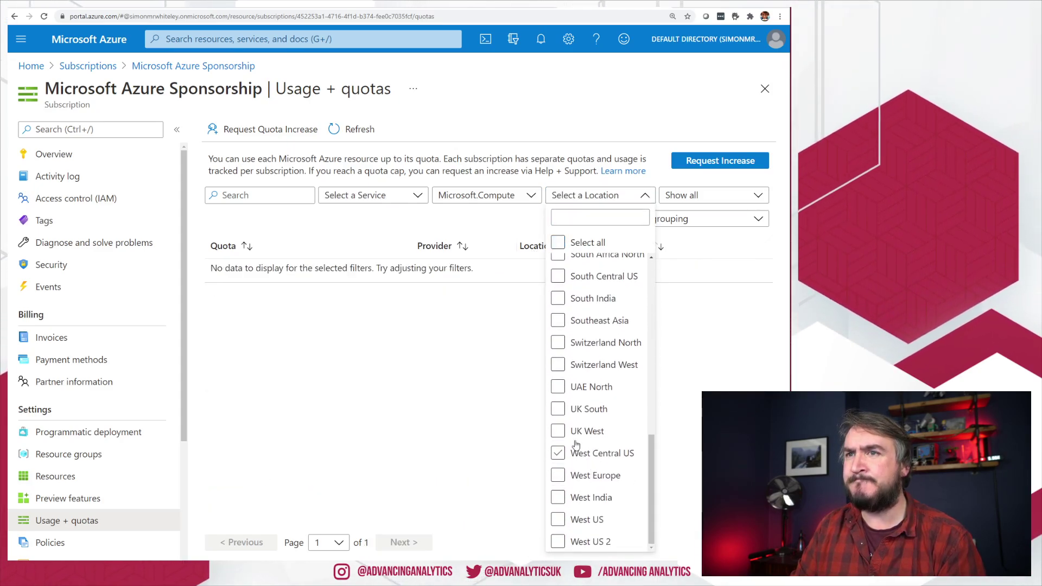
left_click(558, 408)
left_click(311, 279)
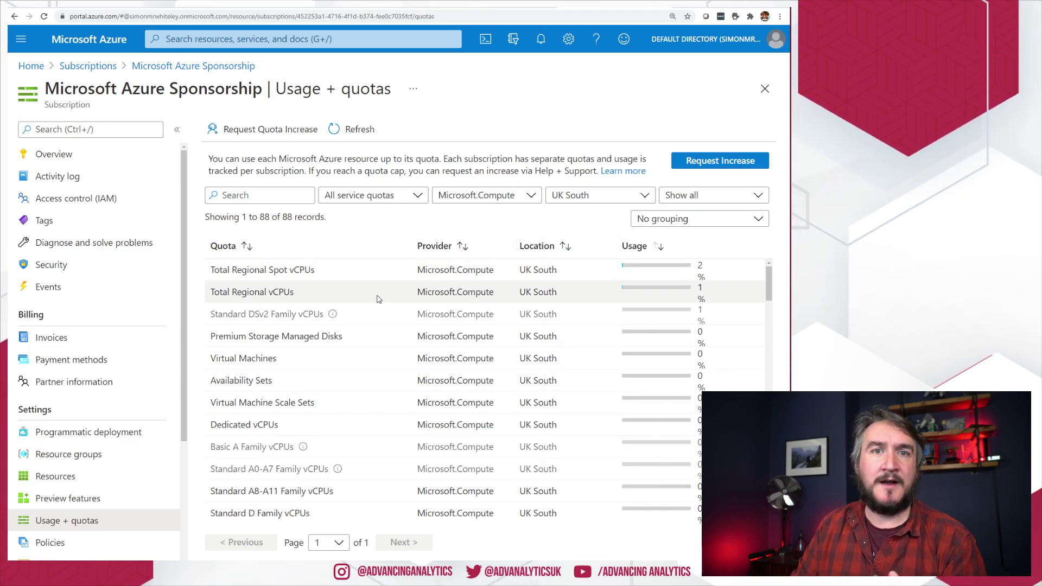
- Look through the vCPU quotas of the individual virtual machine families in UK South
scroll(325, 358, "down", 8)
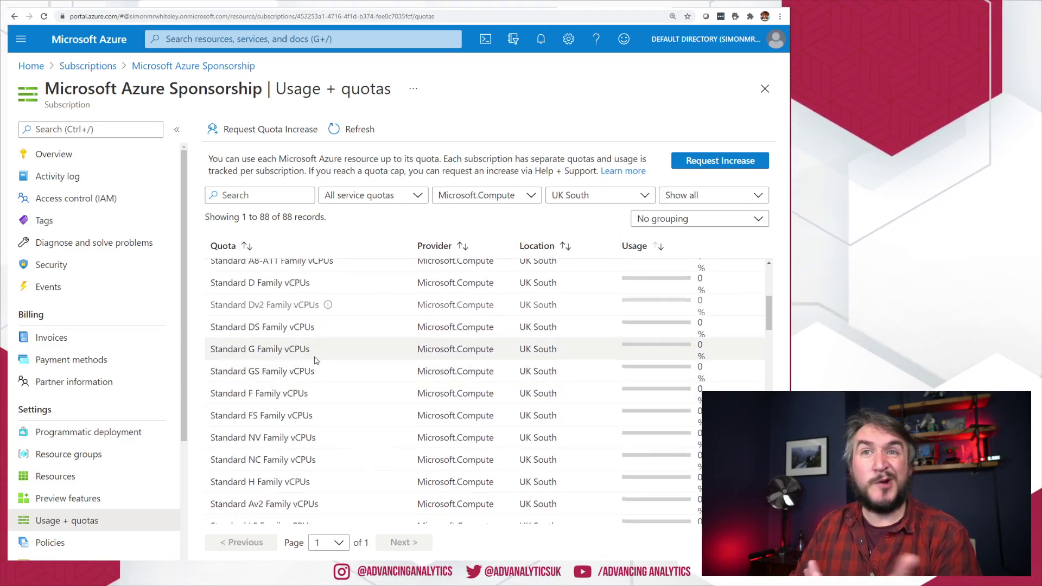
scroll(320, 365, "down", 10)
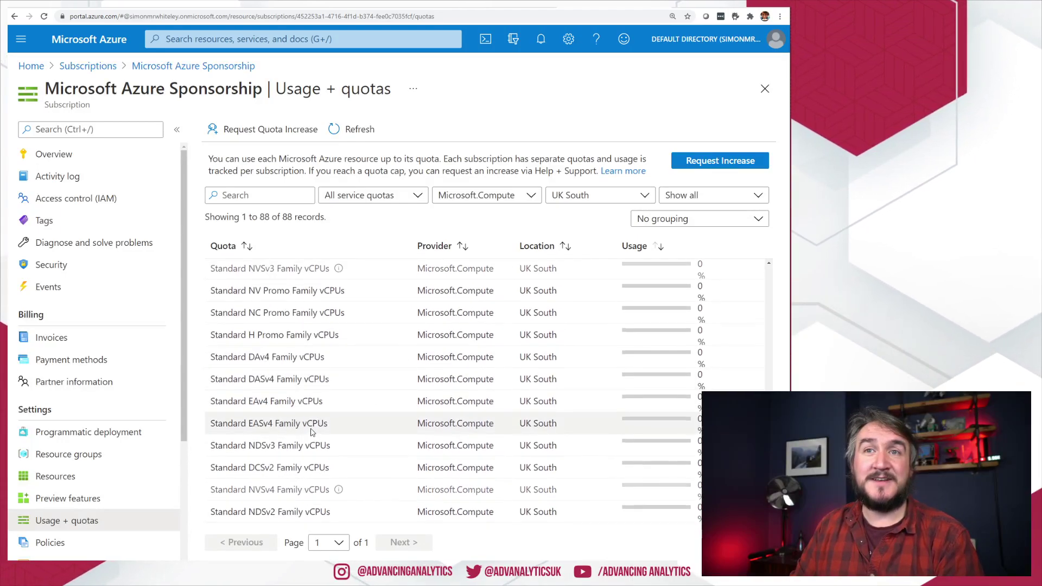
scroll(312, 429, "up", 2)
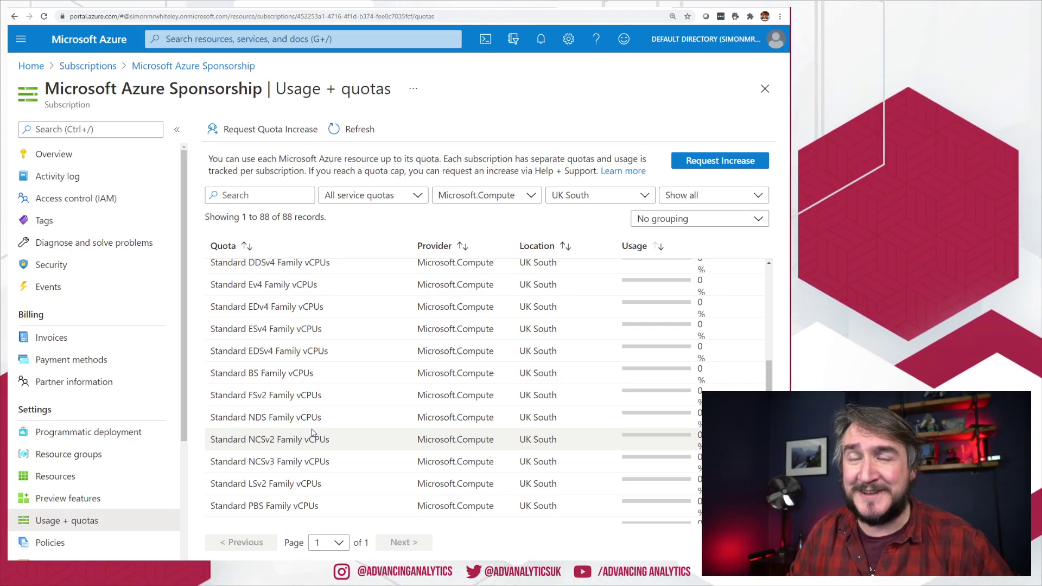
scroll(312, 433, "up", 10)
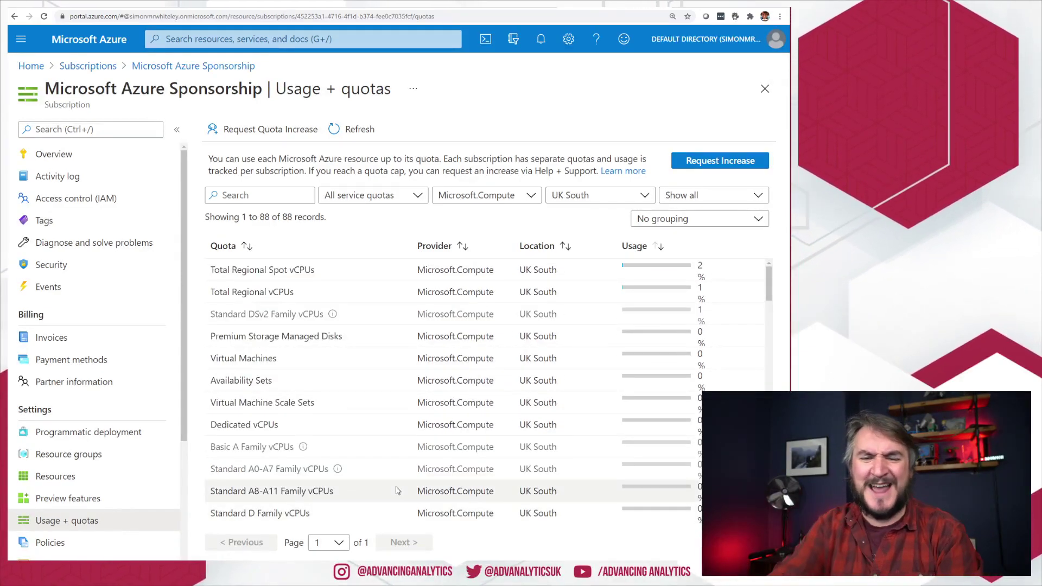